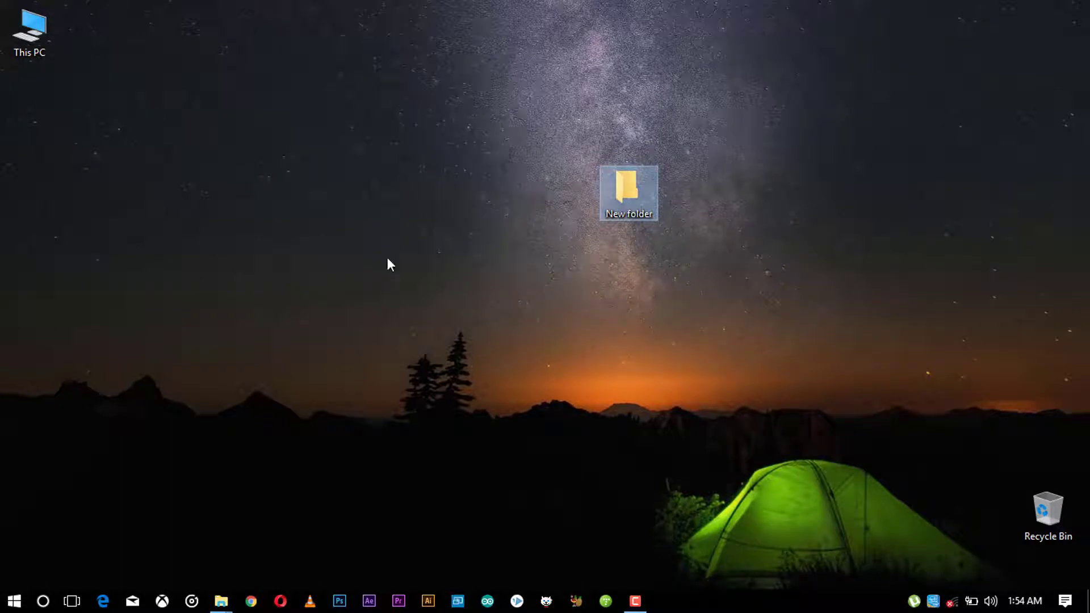
Create a new folder on the desktop, keep its default name, and delete it.
right_click(401, 178)
mouse_move(462, 345)
left_click(593, 346)
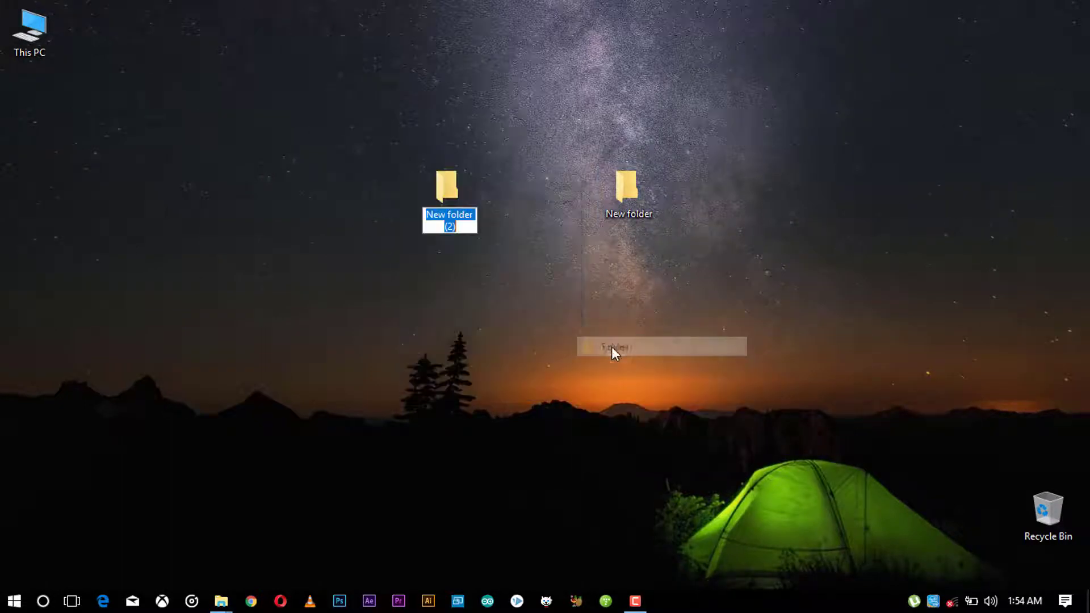
key("Return")
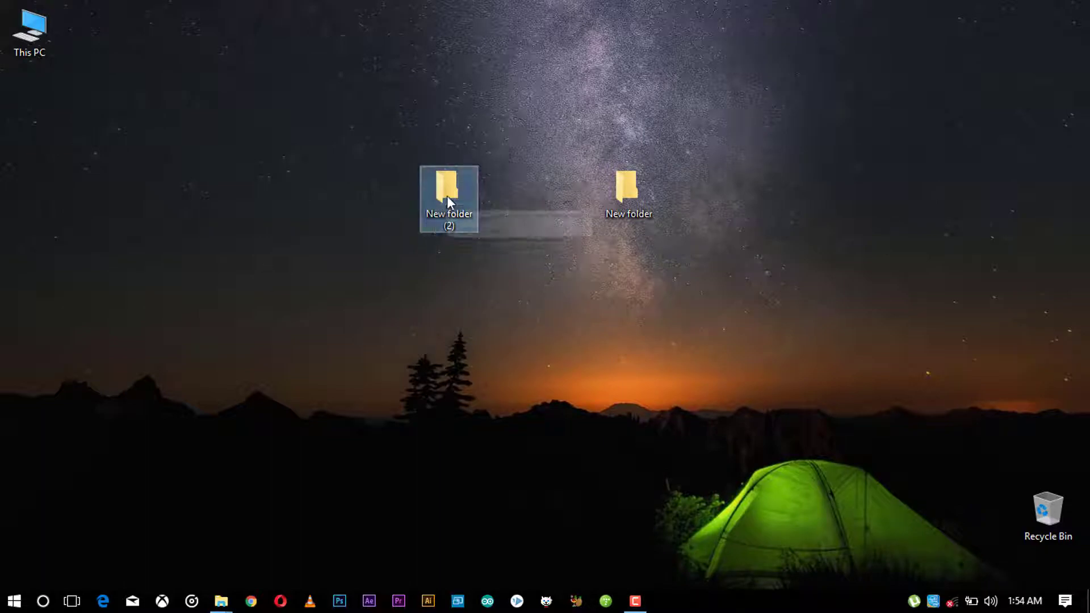
right_click(434, 212)
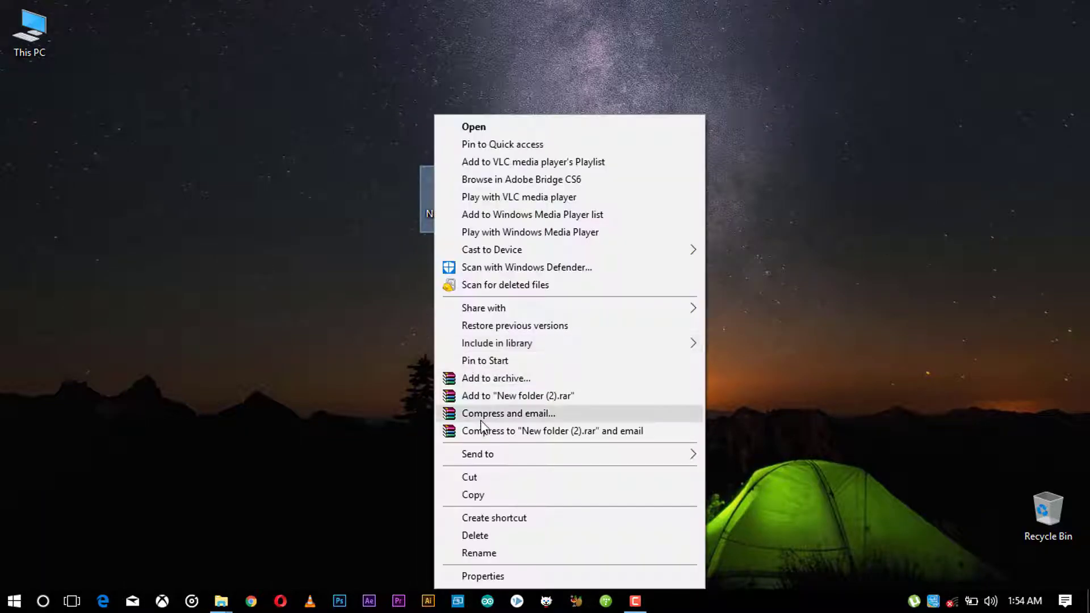
left_click(482, 534)
Open This PC and go to the icon folder on the Windows 10 (C:) drive.
double_click(29, 31)
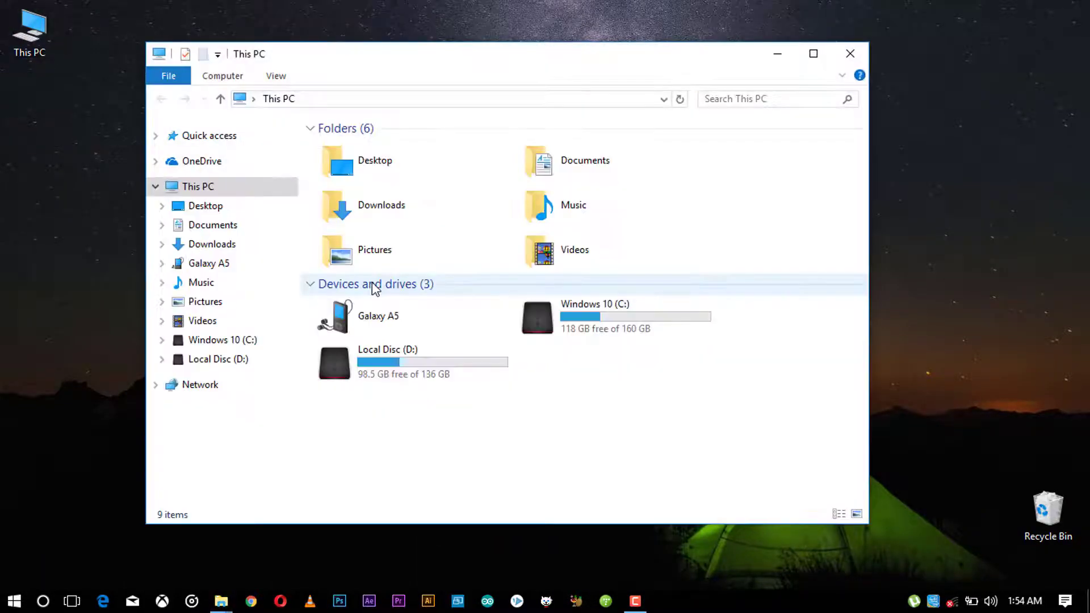
left_click(608, 317)
double_click(605, 316)
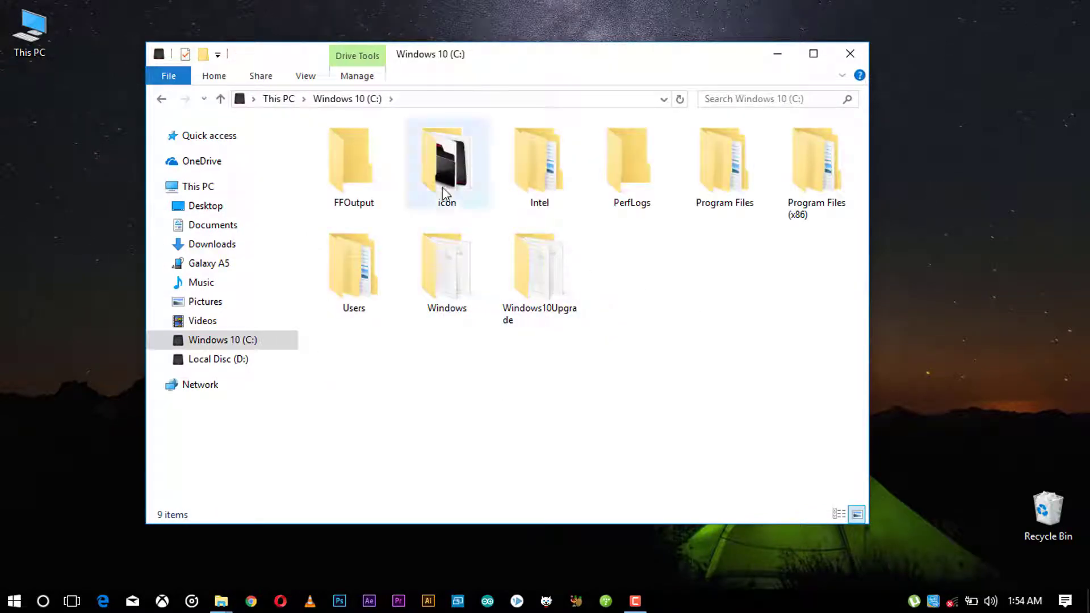
left_click(163, 100)
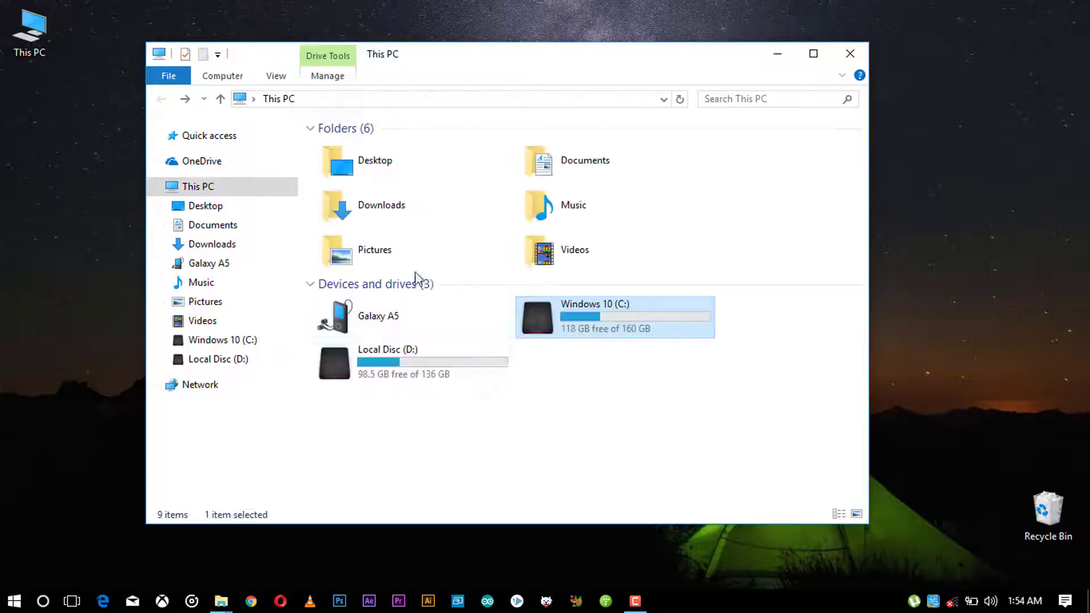
double_click(568, 319)
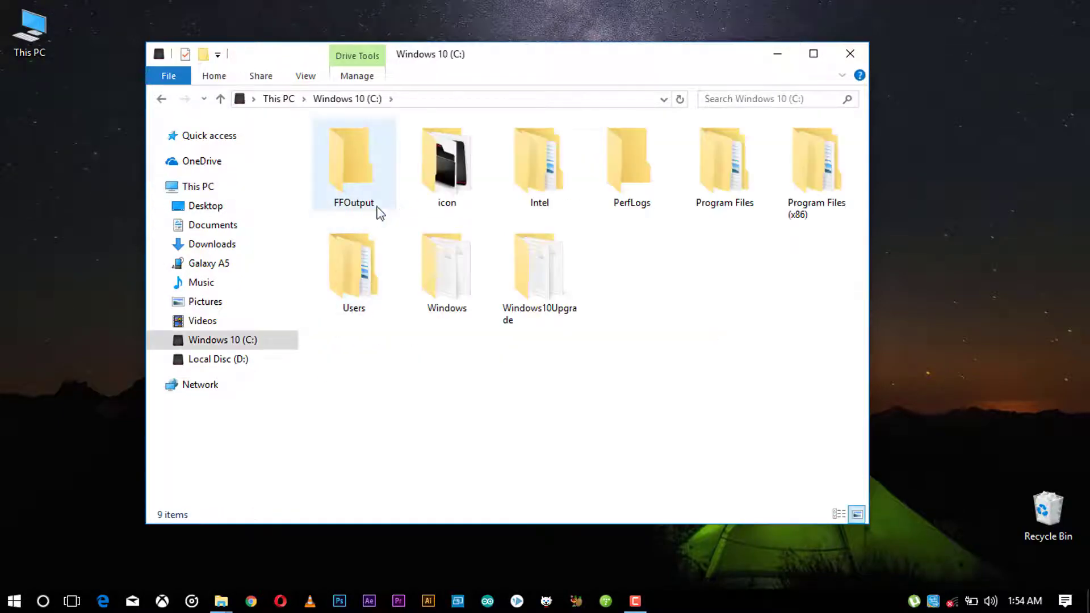
double_click(444, 176)
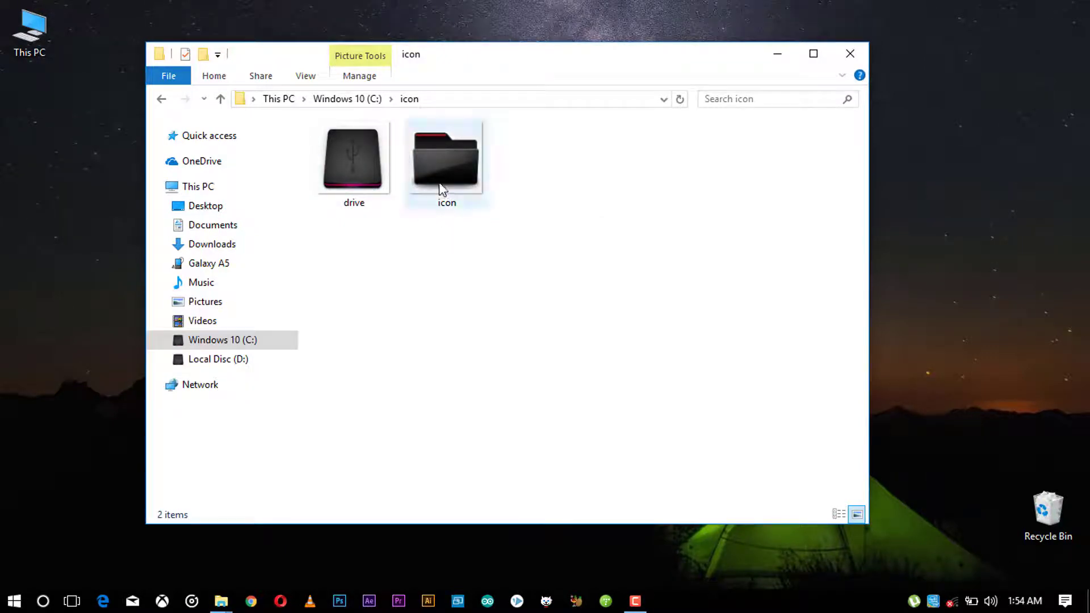
Copy the icon folder's path C:\icon and minimize the File Explorer window.
left_click(653, 100)
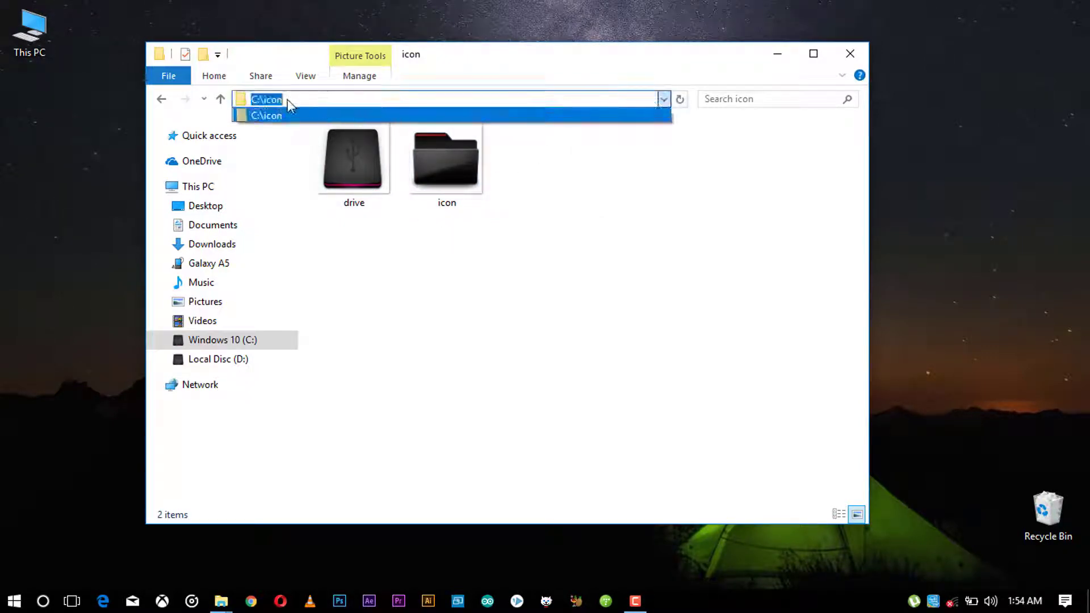
right_click(258, 99)
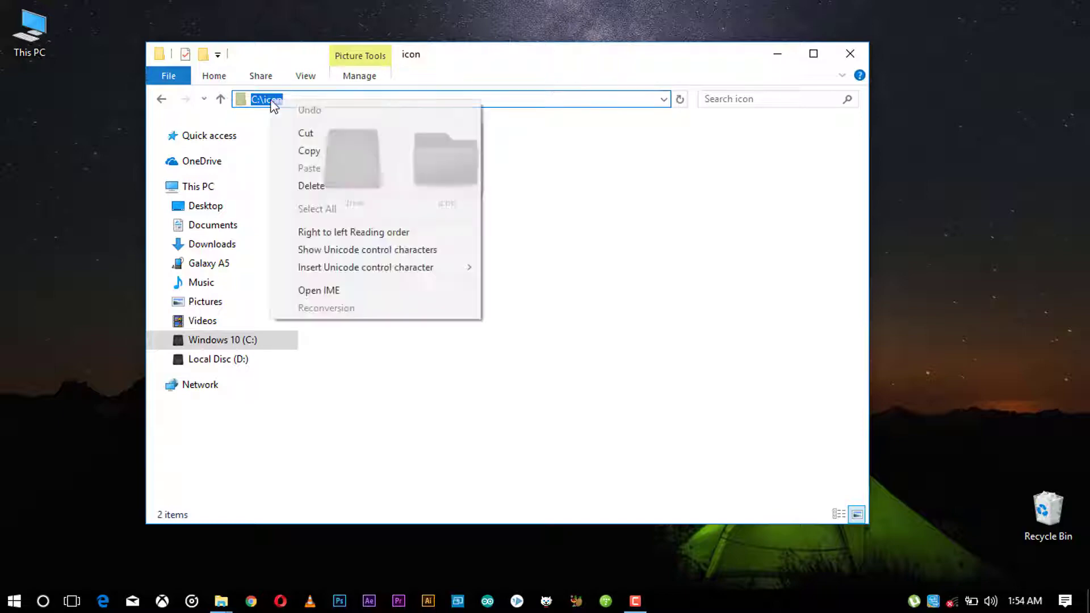
left_click(300, 147)
left_click(786, 55)
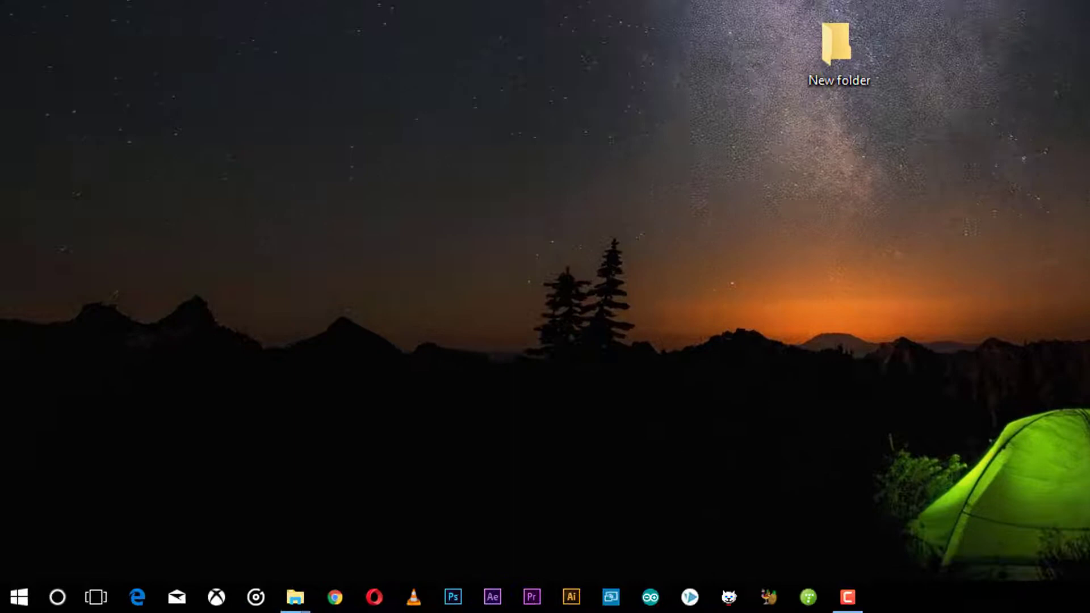
Launch regedit from the Run dialog and expand HKEY_LOCAL_MACHINE\SOFTWARE\Microsoft in the key tree.
key("super+r")
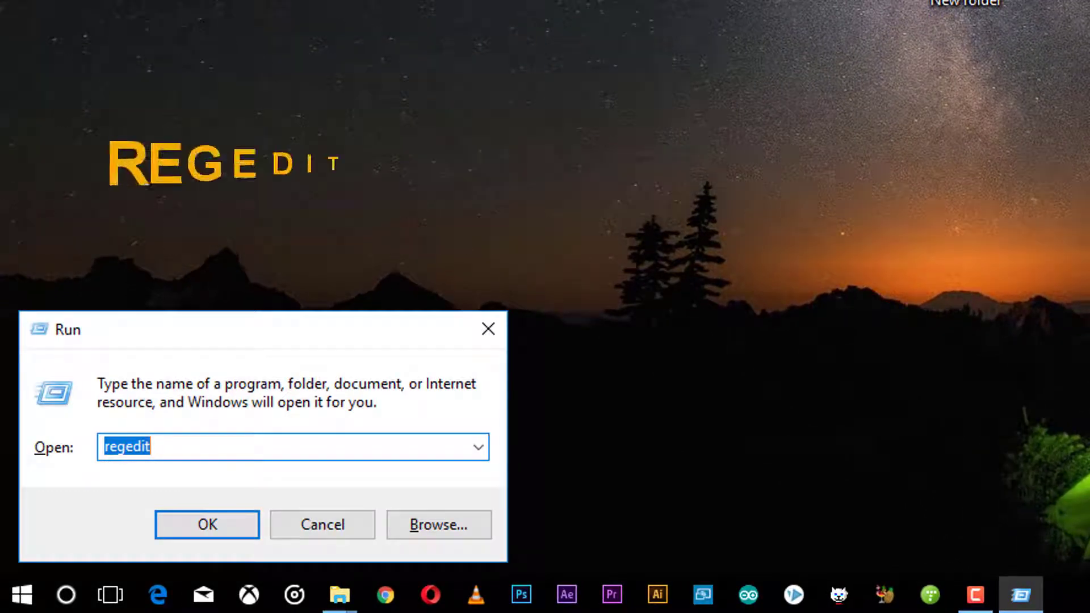
type("reg")
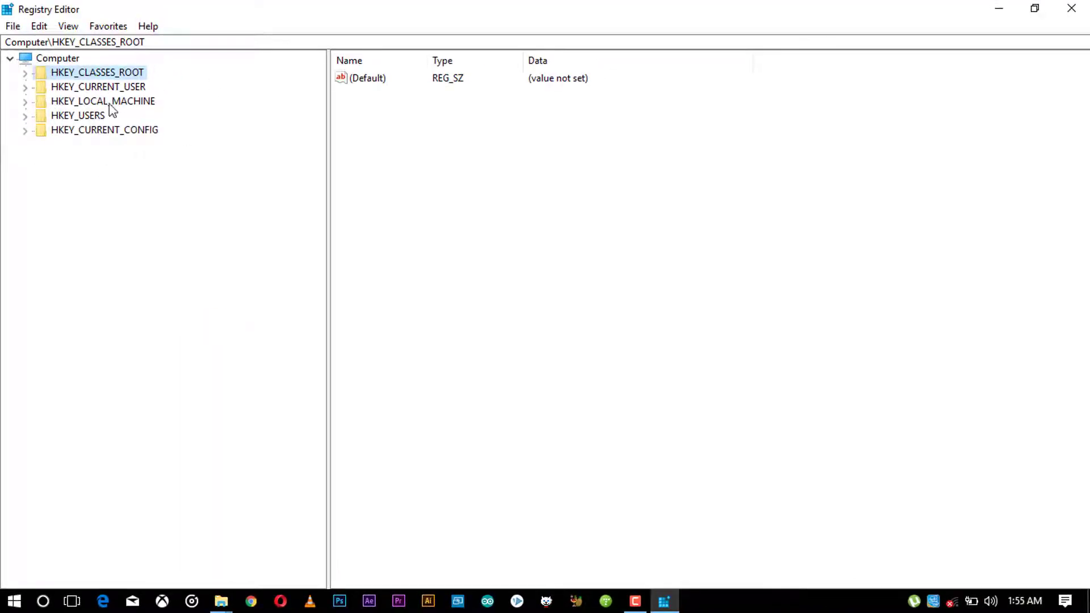
left_click(25, 101)
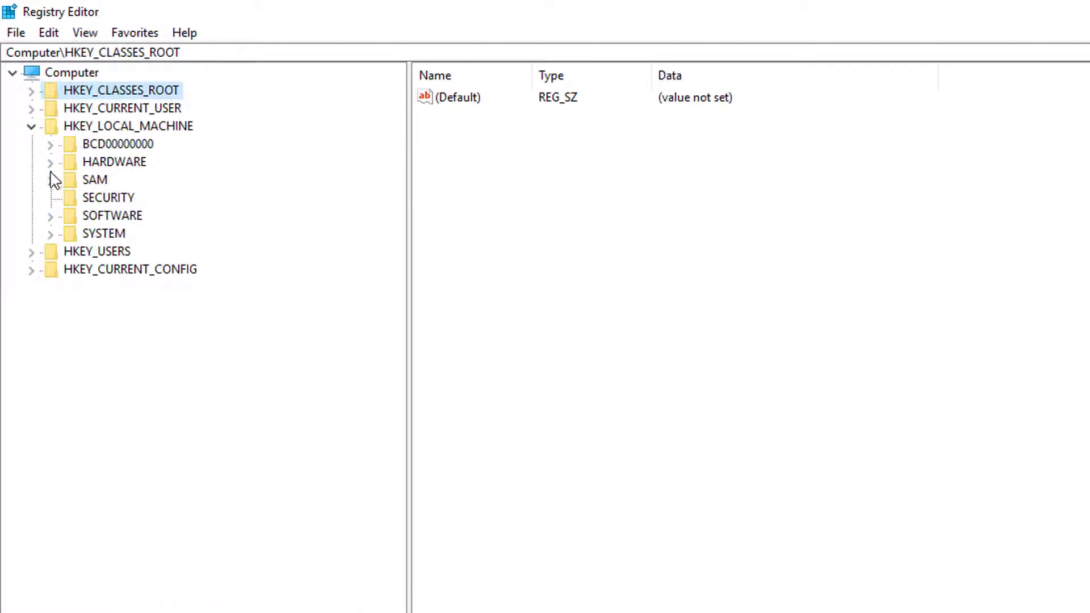
left_click(50, 216)
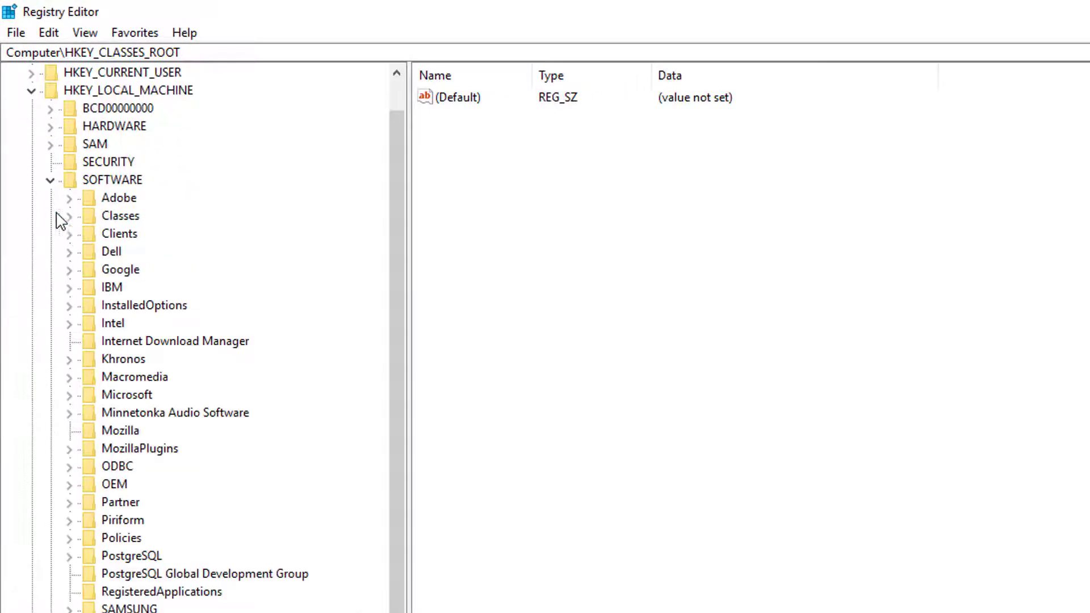
scroll(164, 271, "down", 1)
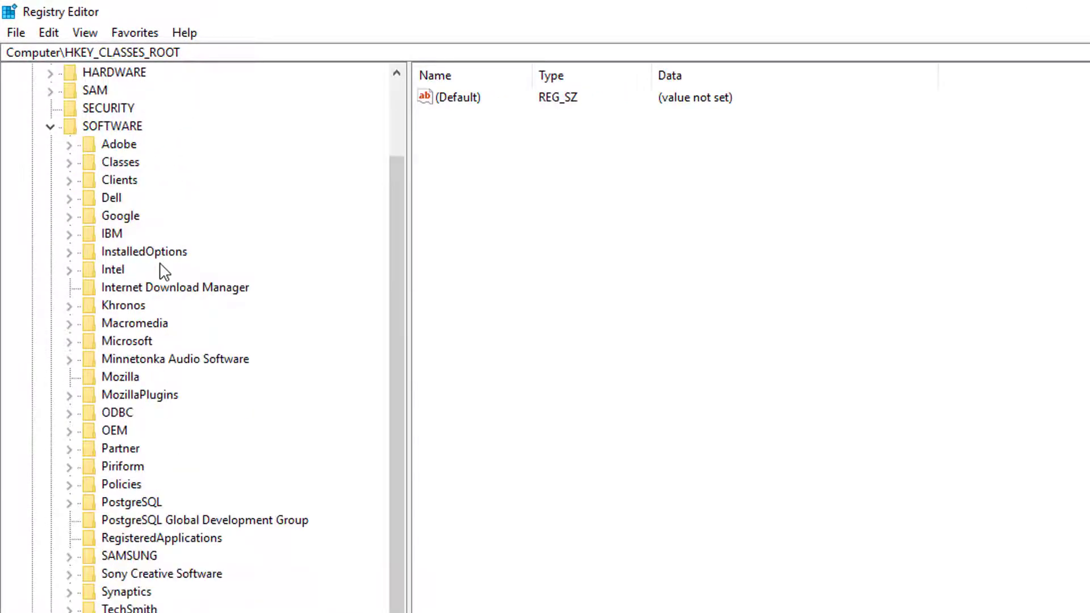
left_click(69, 342)
Expand Windows, CurrentVersion and Explorer within the Microsoft key.
scroll(85, 358, "down", 15)
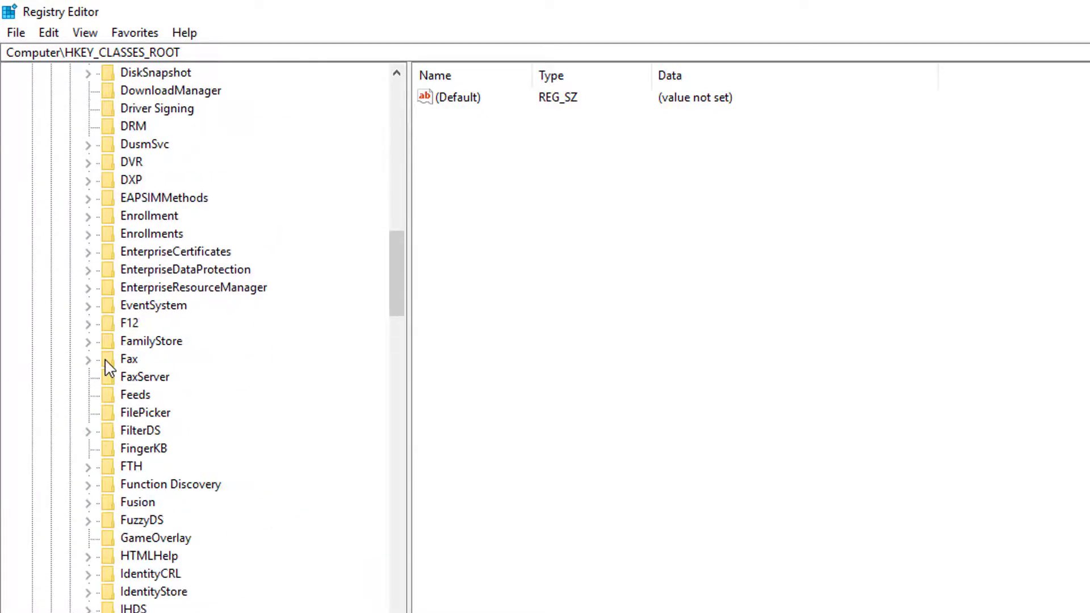
scroll(109, 369, "down", 20)
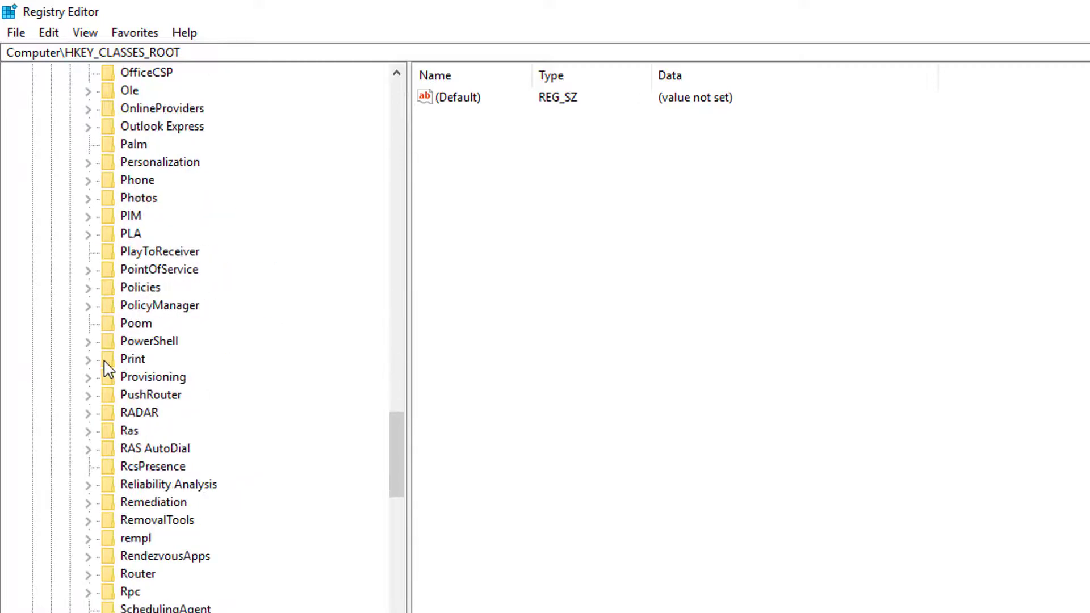
scroll(109, 369, "down", 20)
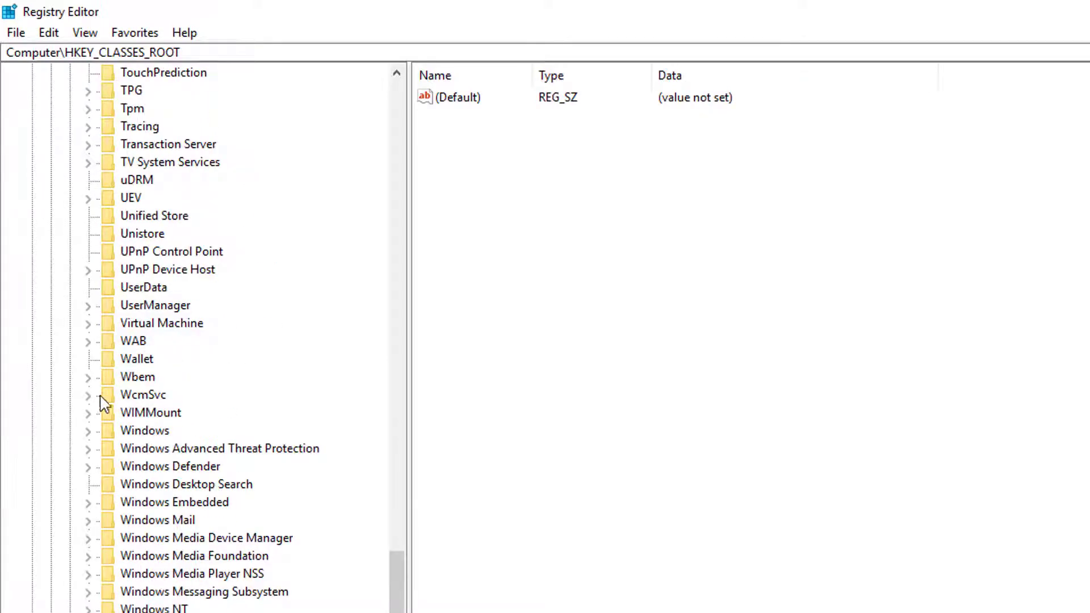
left_click(89, 431)
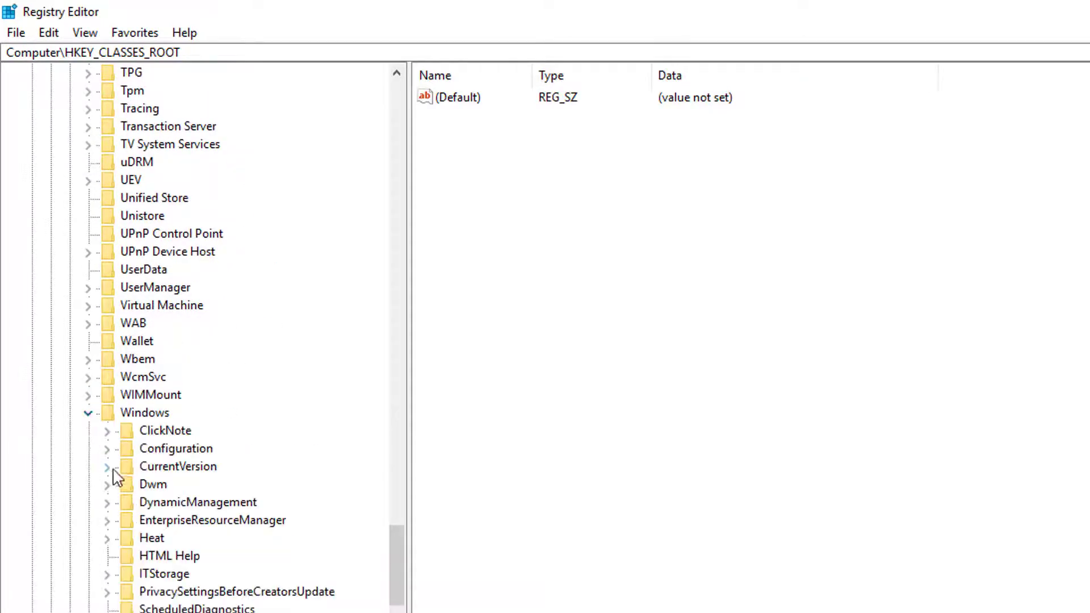
left_click(108, 467)
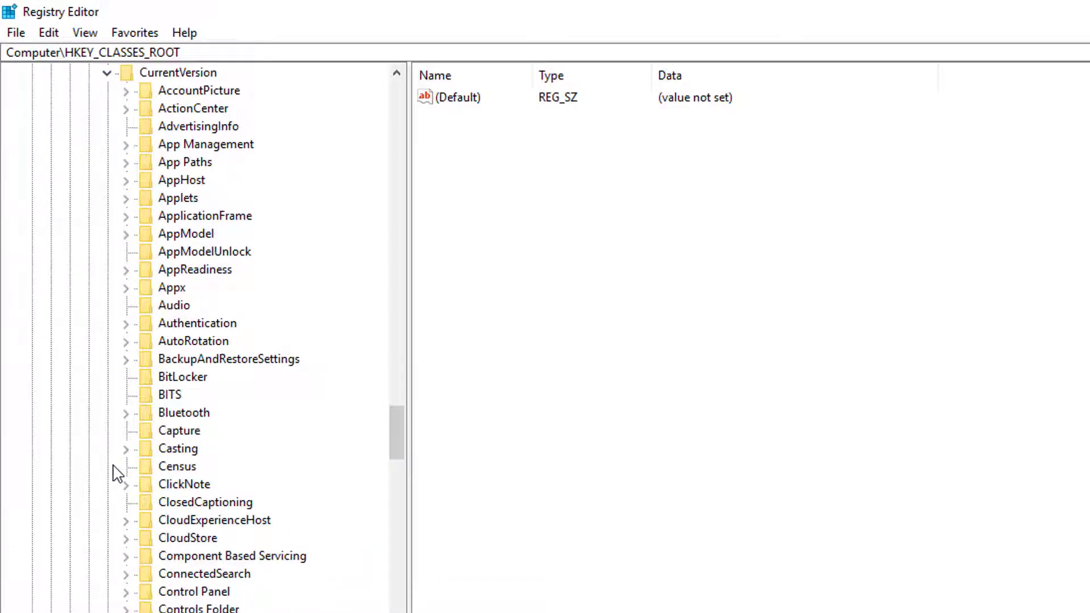
scroll(129, 458, "down", 11)
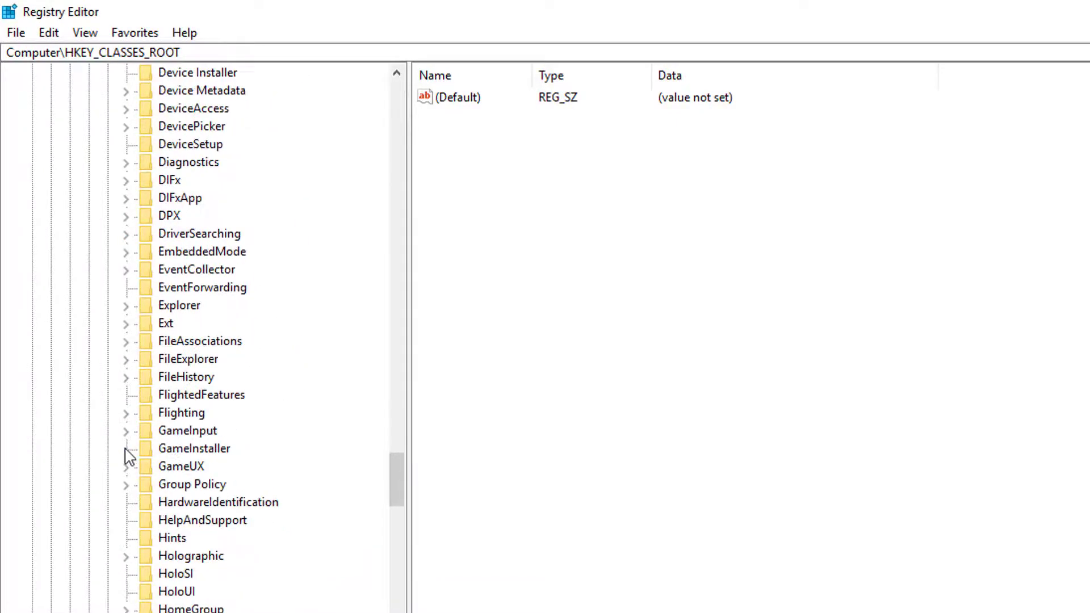
left_click(126, 307)
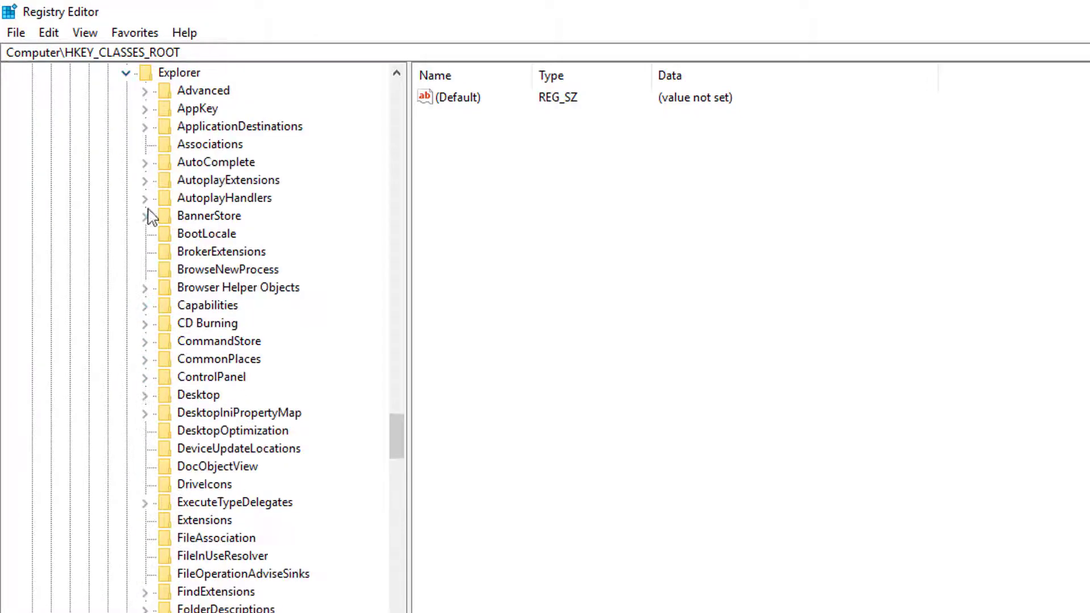
Create a new key named SHELL ICONS under the Explorer key.
right_click(162, 76)
mouse_move(281, 112)
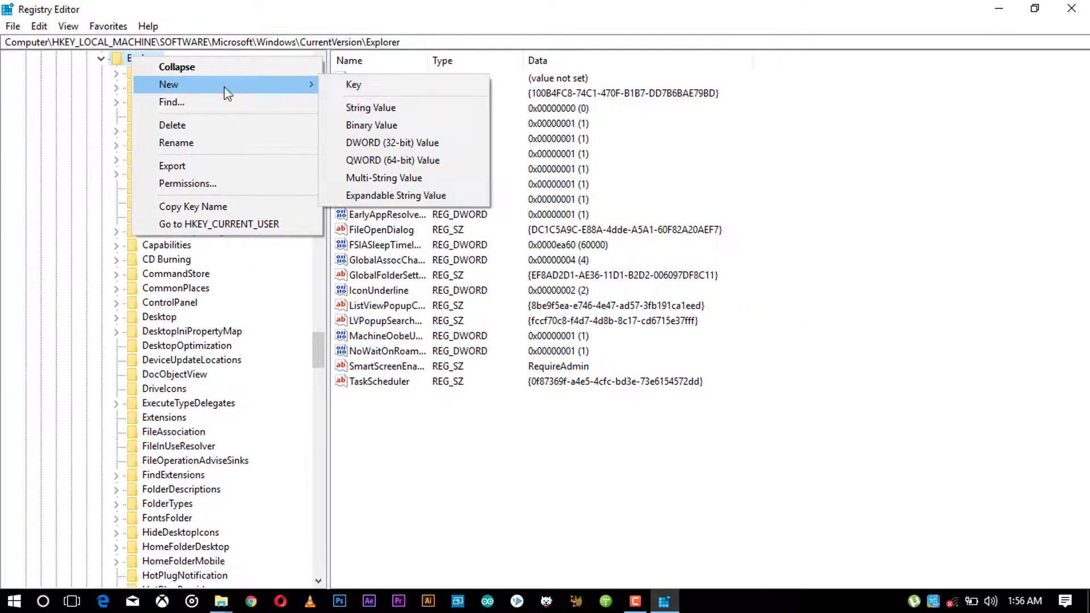
left_click(356, 85)
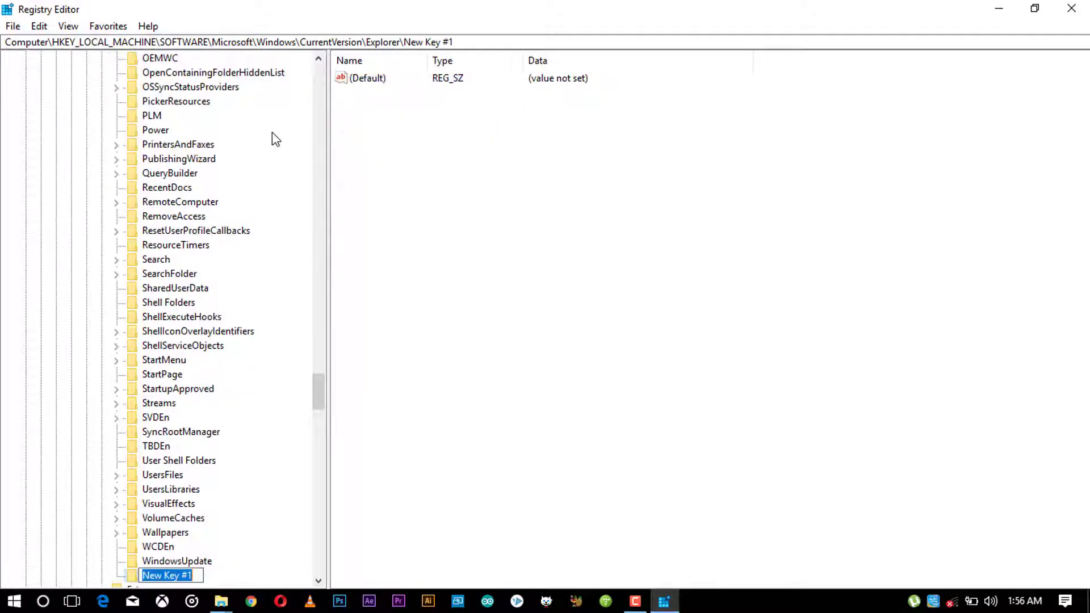
type("SHELL")
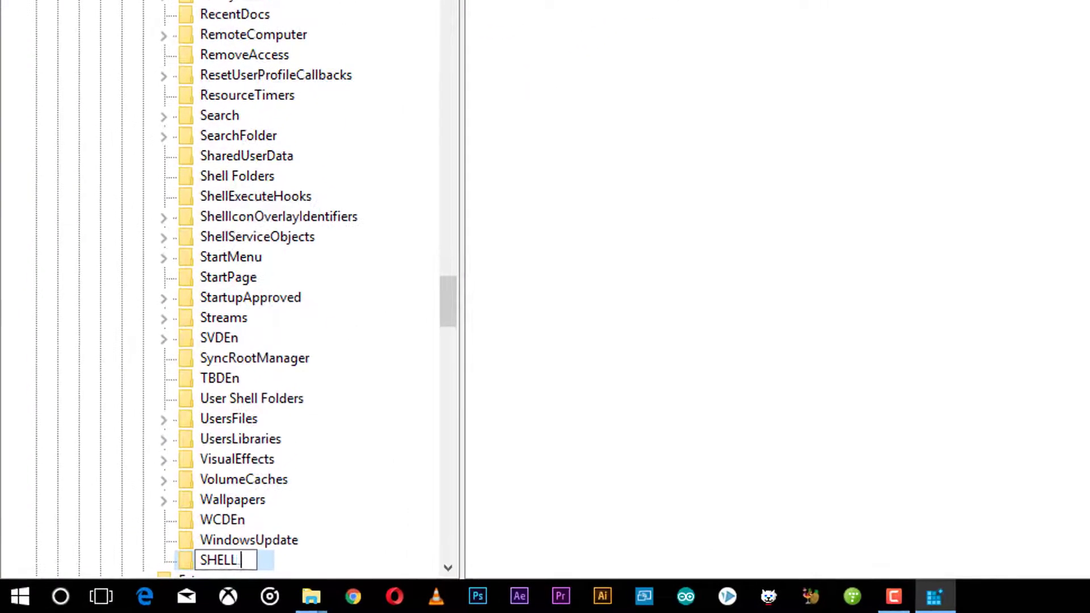
type(" ICONS")
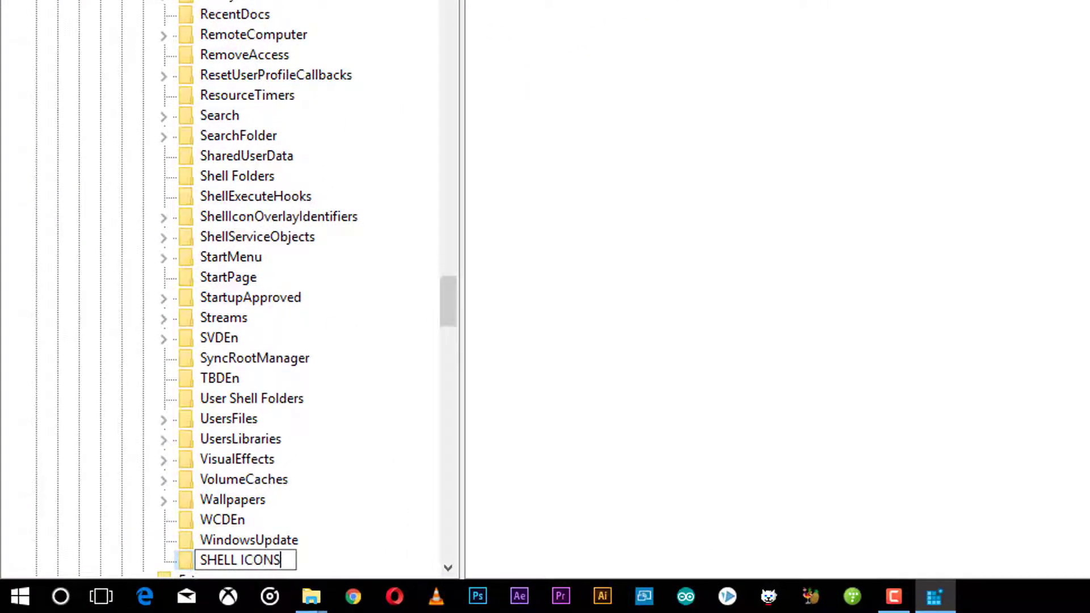
key("Return")
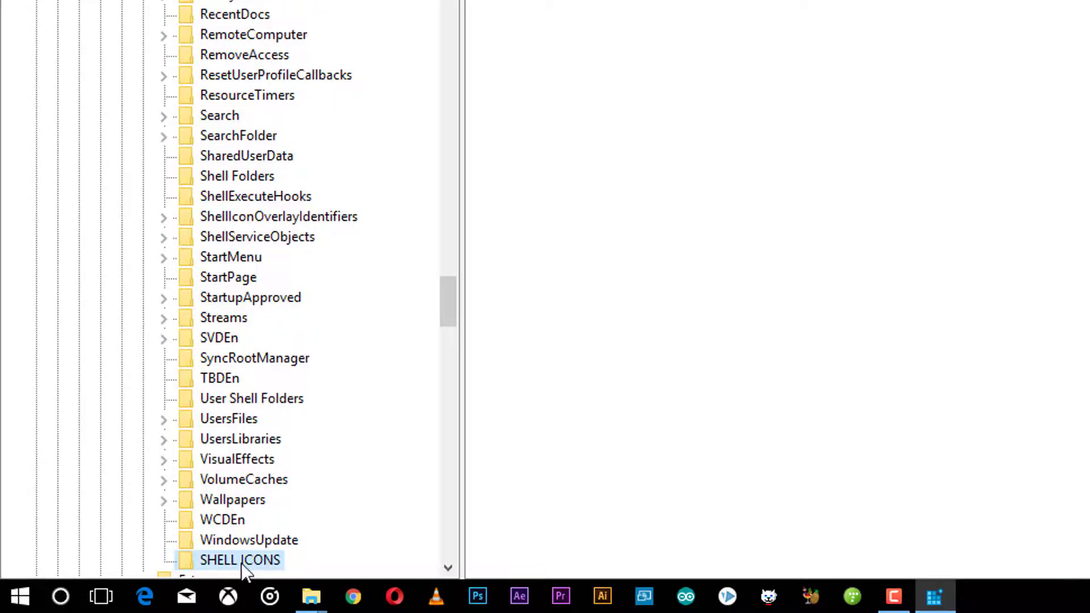
Add a string value named 2 to the SHELL ICONS key.
left_click(430, 160)
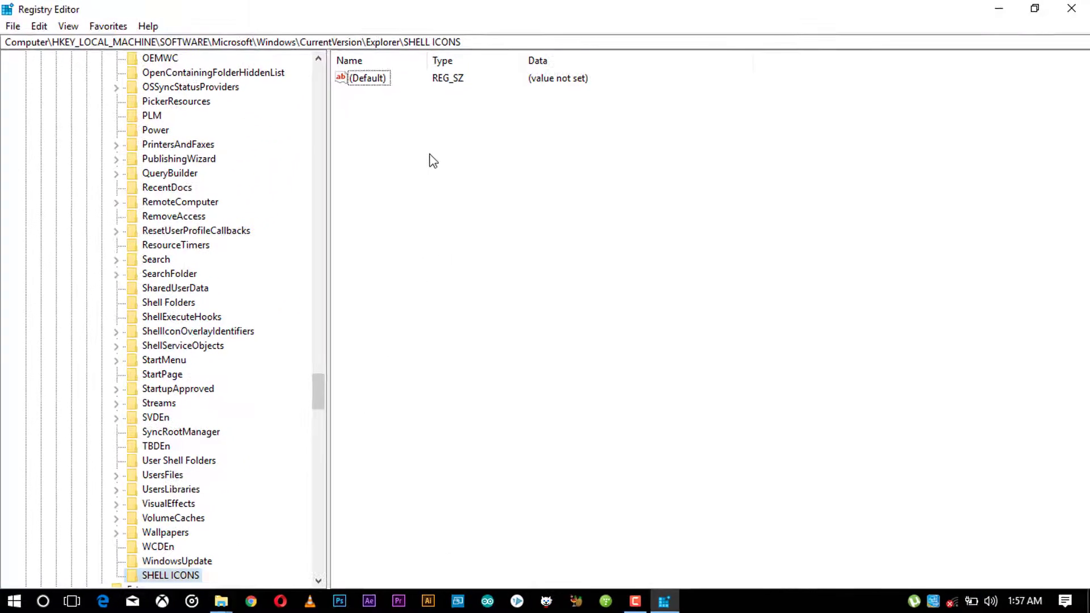
right_click(431, 158)
mouse_move(463, 162)
left_click(564, 190)
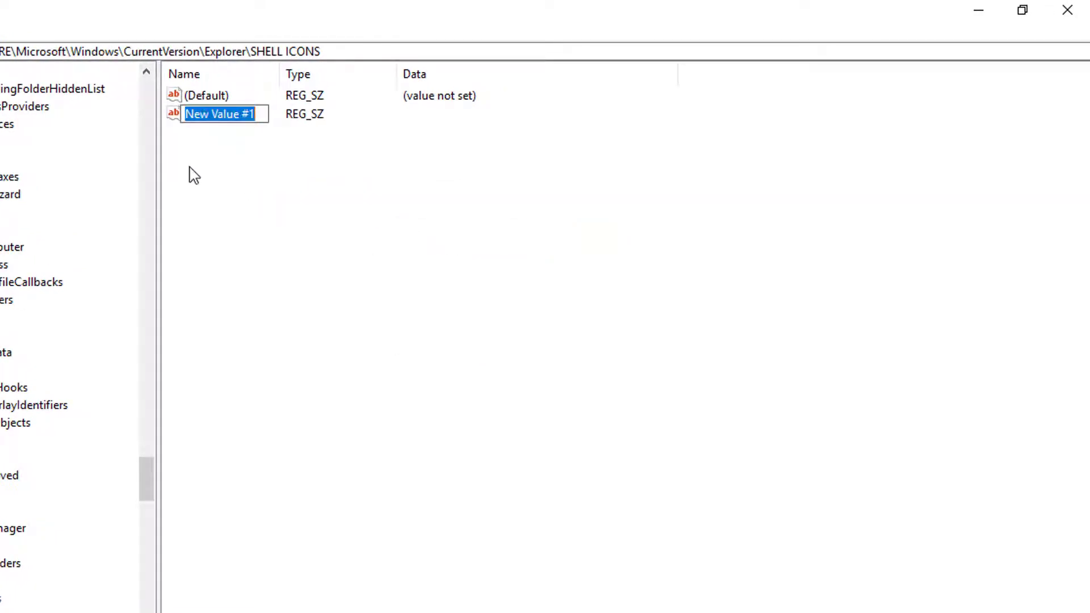
type("2")
key("Return")
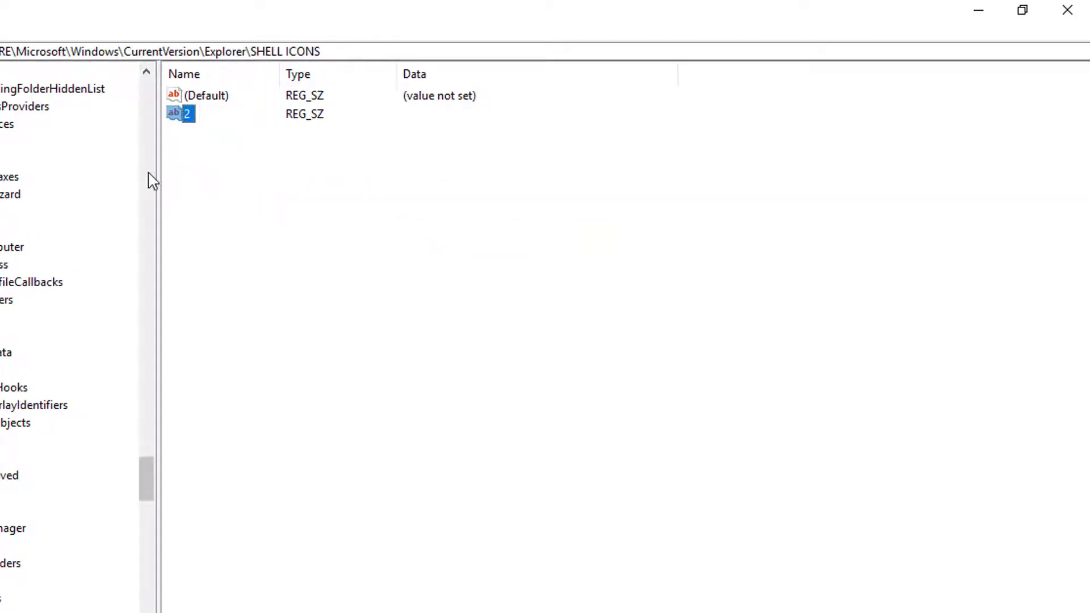
Add another string value named 3 to the SHELL ICONS key.
left_click(207, 206)
right_click(217, 222)
mouse_move(257, 238)
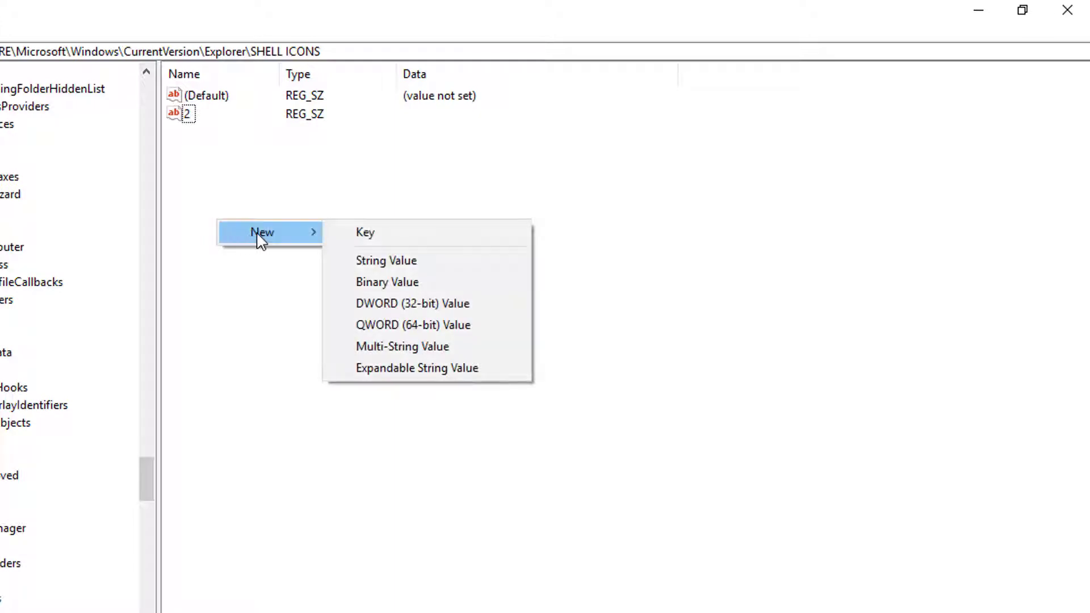
left_click(375, 261)
key("BackSpace")
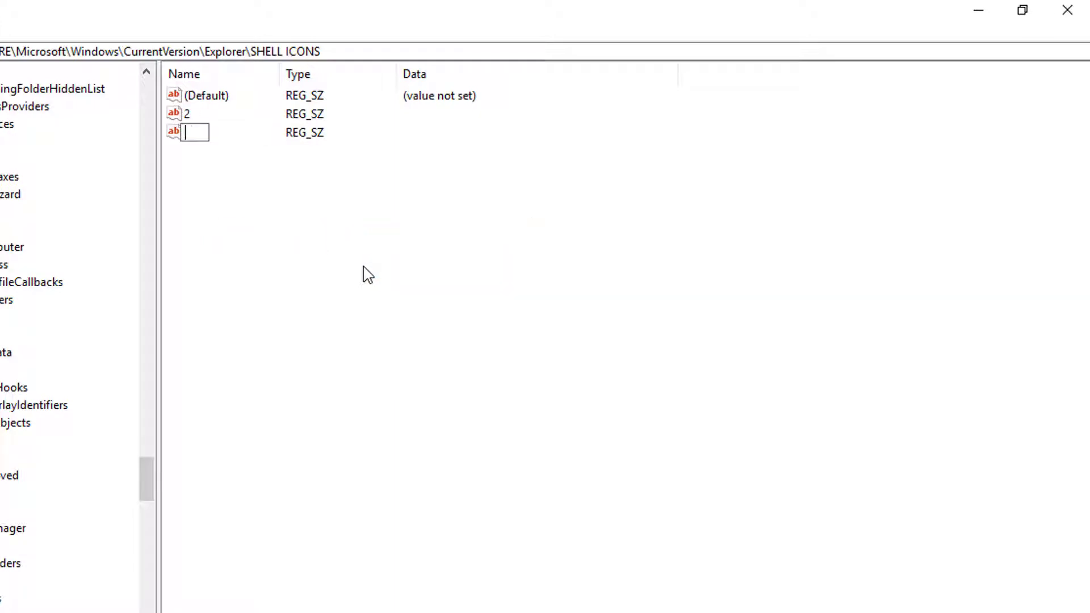
left_click(368, 277)
Set the data of string value 2 to C:\icon\icon.ico, checking the icon file's name in its folder, and copy the full path.
double_click(182, 114)
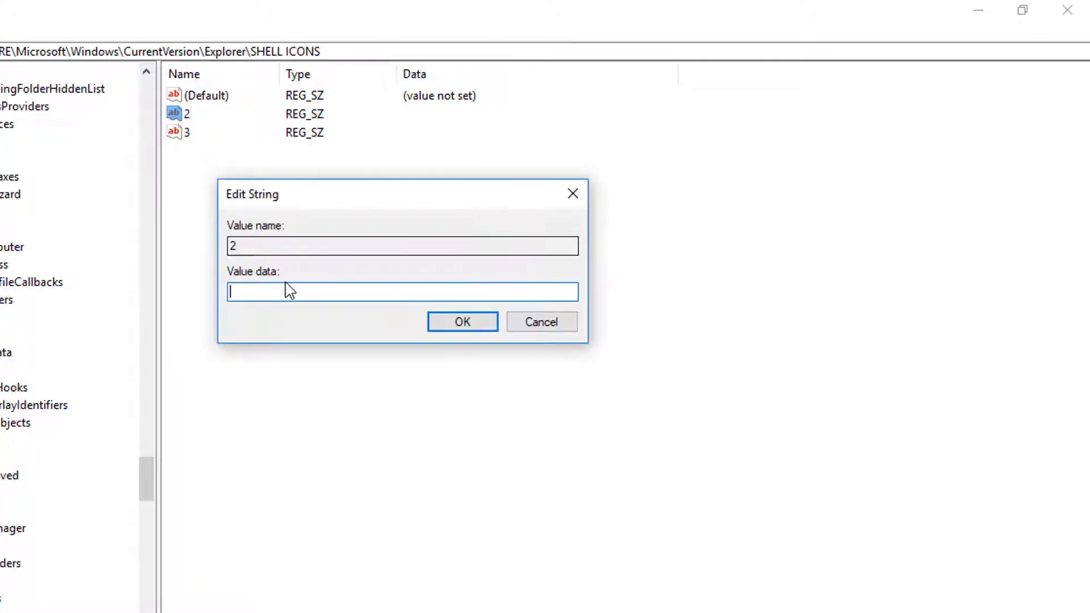
right_click(247, 291)
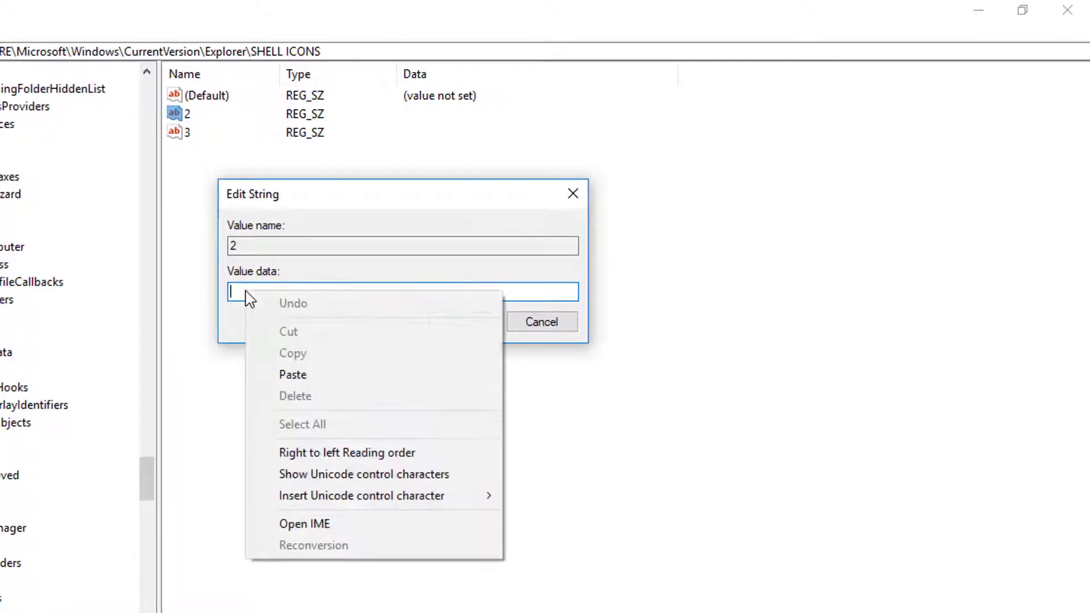
left_click(292, 372)
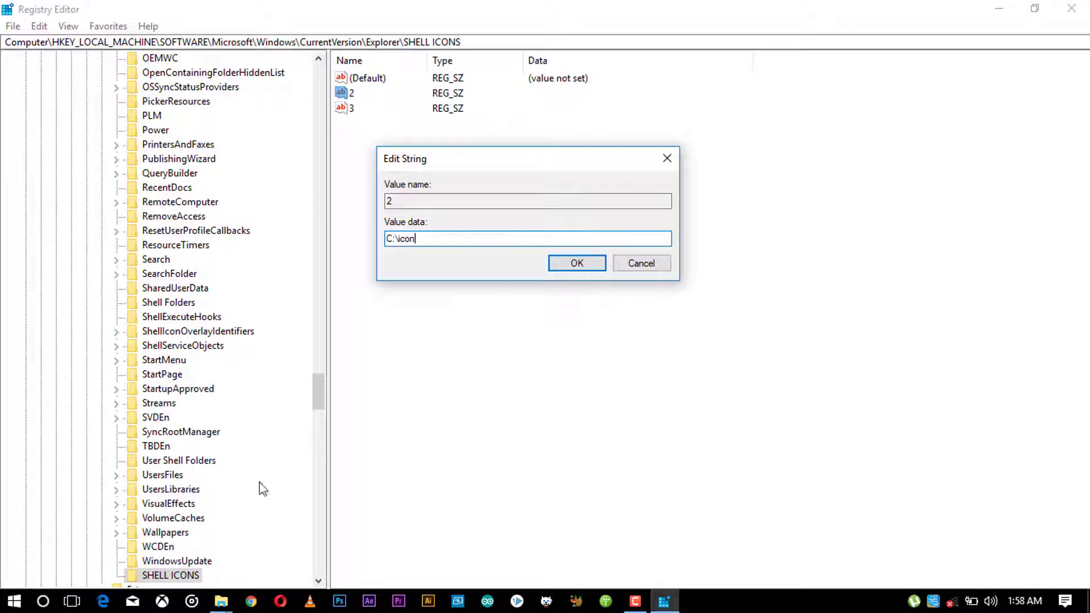
left_click(221, 601)
left_click(397, 526)
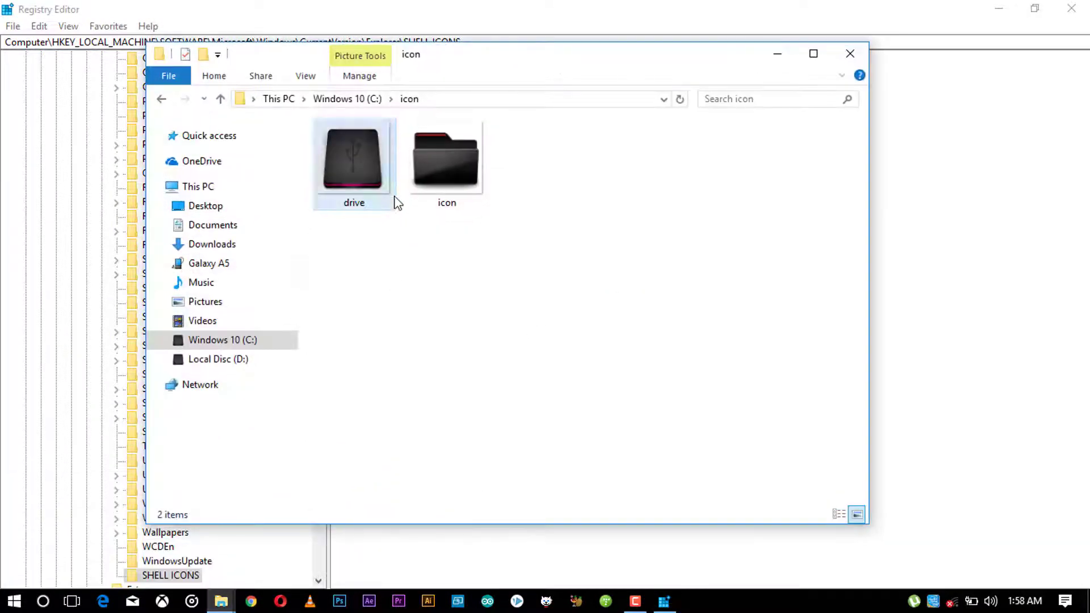
left_click(777, 55)
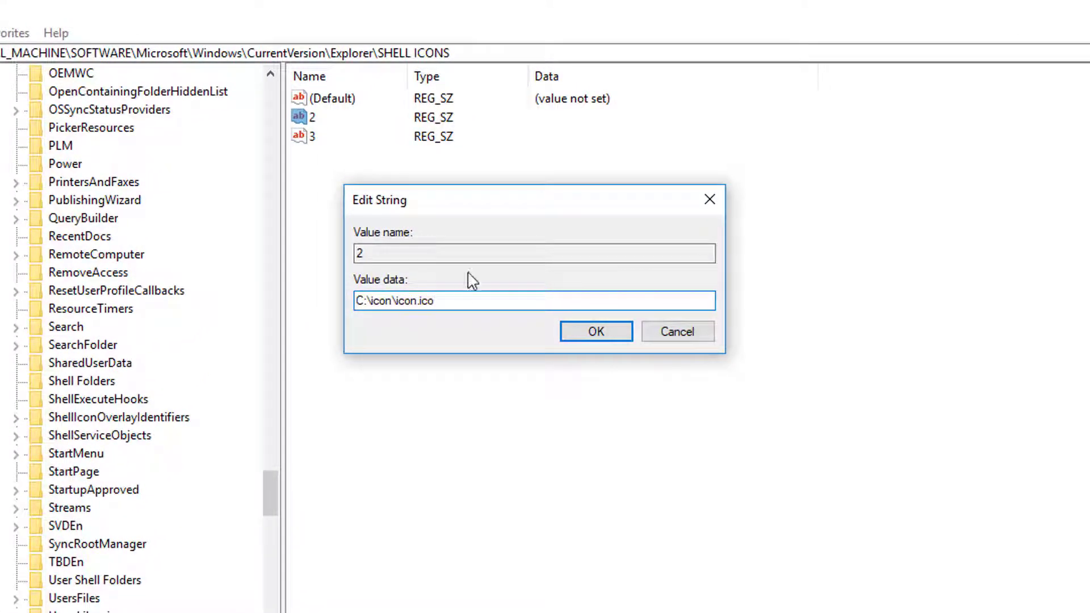
left_click_drag(452, 300, 370, 305)
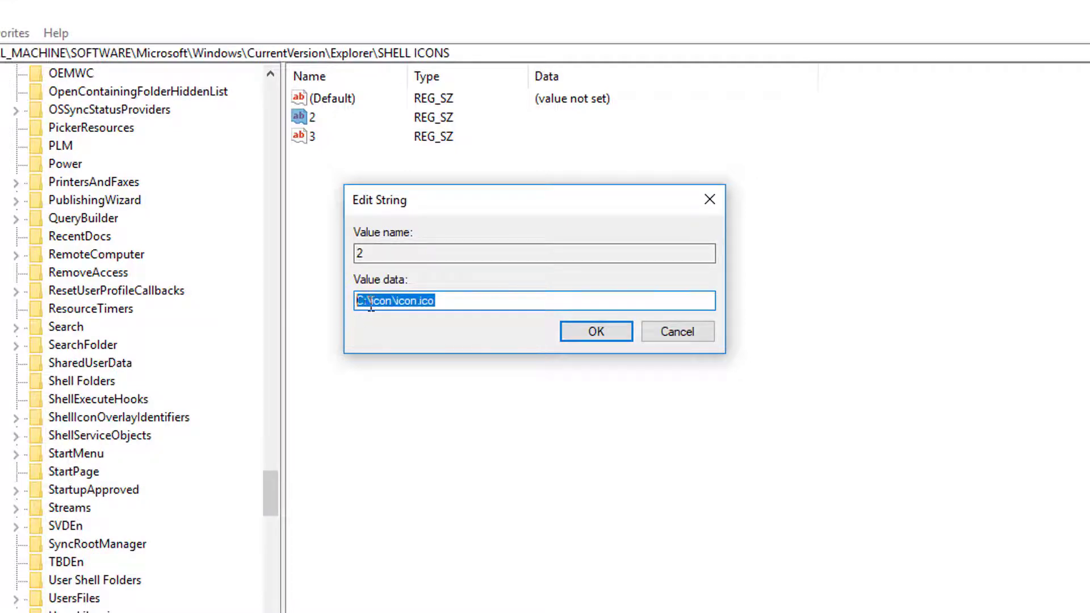
right_click(371, 304)
left_click(419, 358)
left_click(587, 335)
Set the data of string value 3 to the copied path C:\icon\icon.ico.
double_click(305, 139)
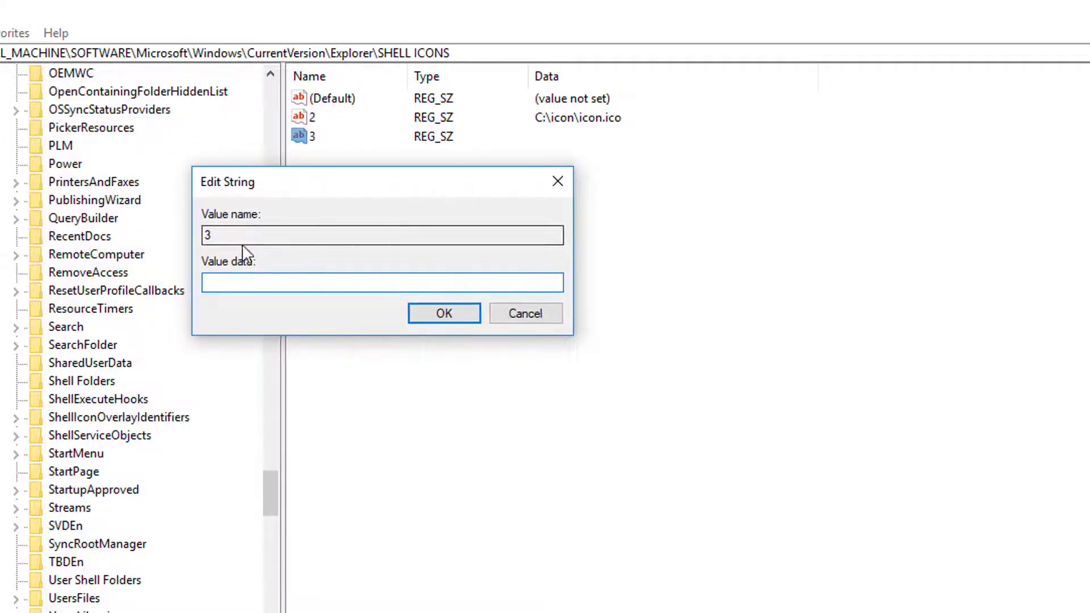
right_click(224, 281)
left_click(276, 365)
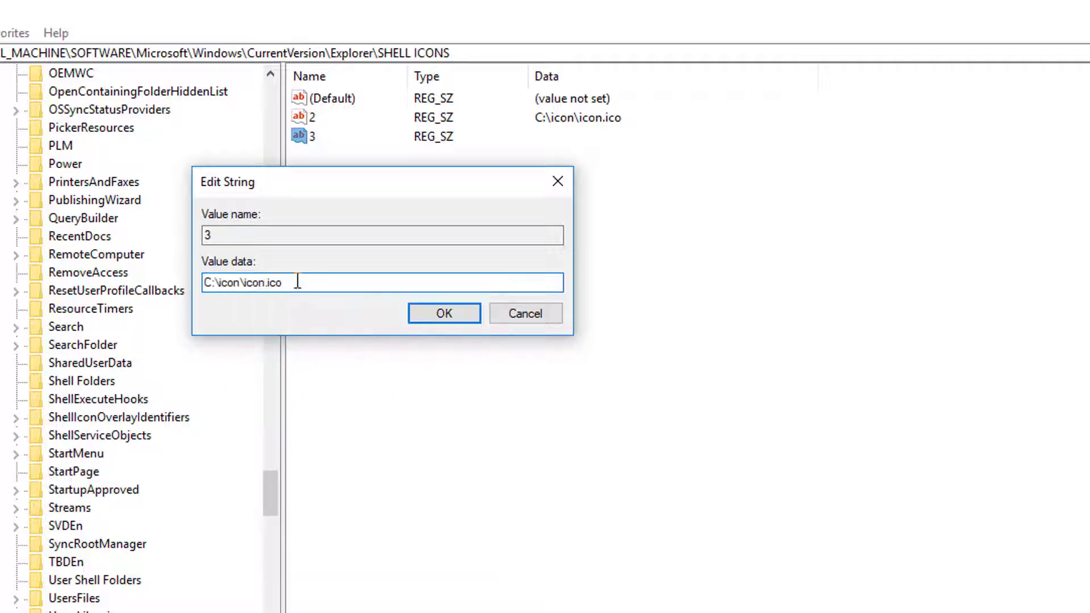
left_click(433, 317)
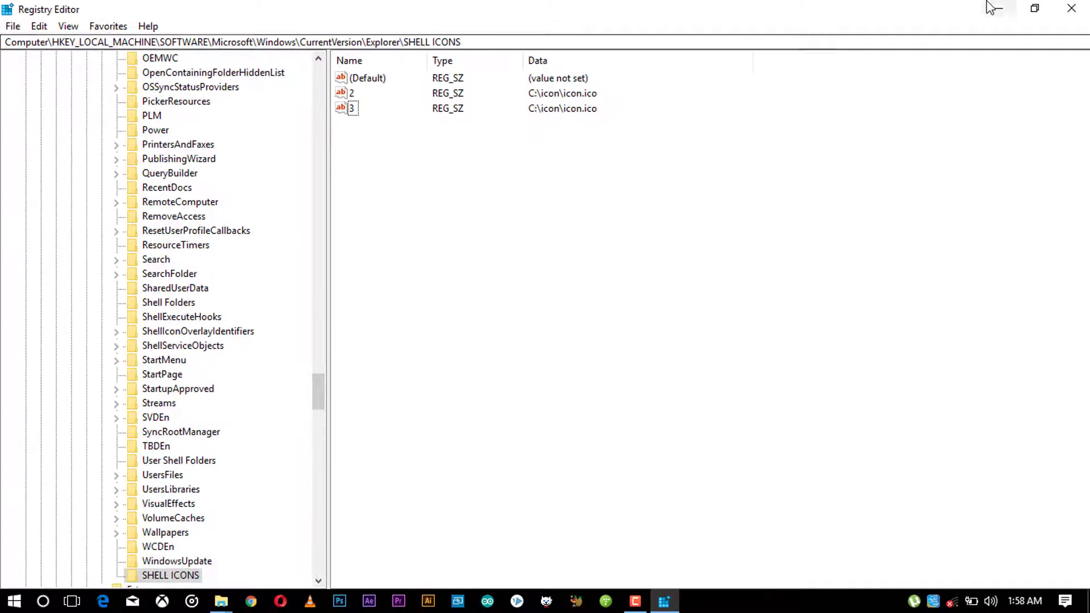
Minimize the Registry Editor and refresh the desktop.
left_click(1026, 9)
right_click(629, 154)
left_click(675, 186)
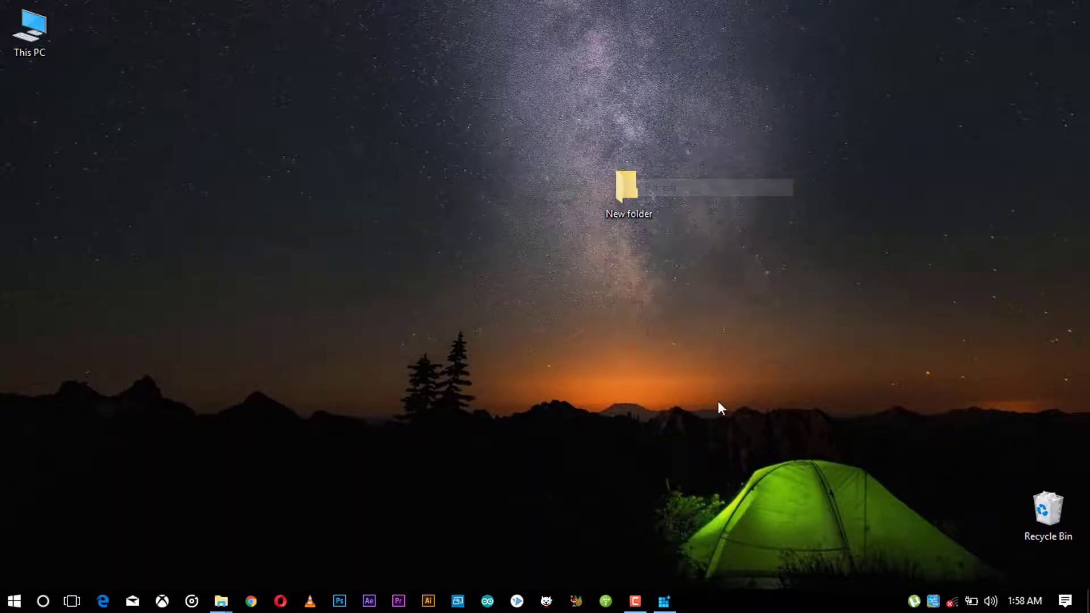
Restart the Windows Explorer process in Task Manager, then minimize Task Manager.
right_click(757, 604)
left_click(779, 528)
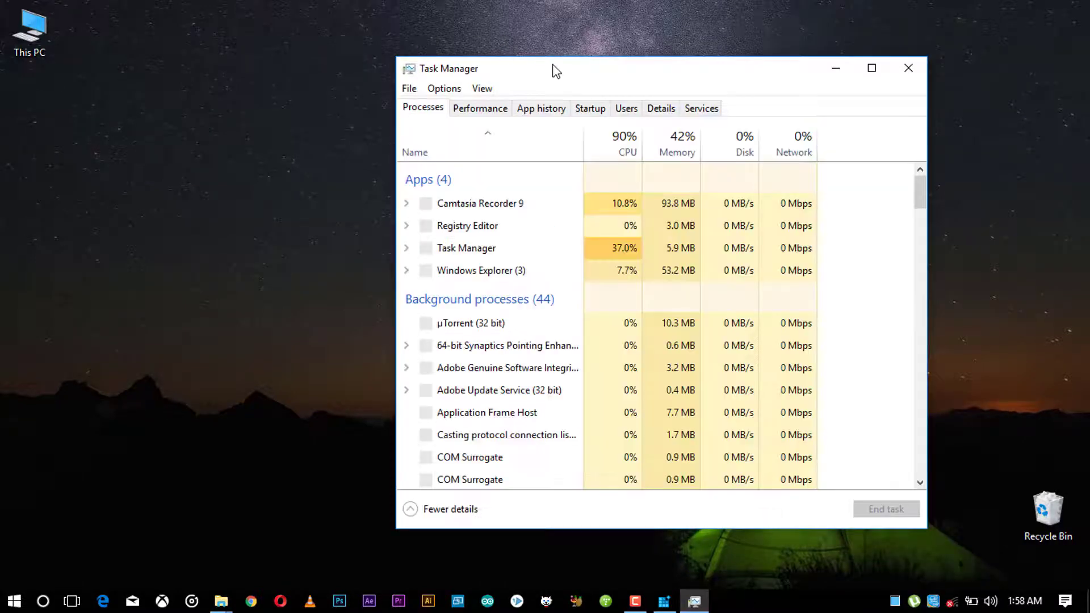
left_click_drag(553, 70, 475, 66)
left_click(463, 277)
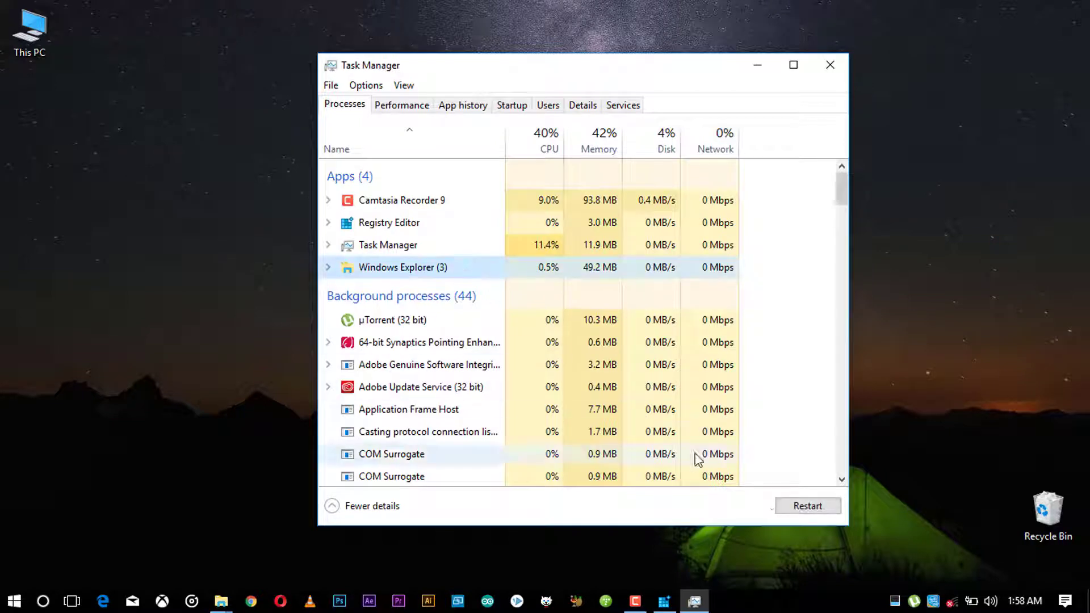
left_click(793, 505)
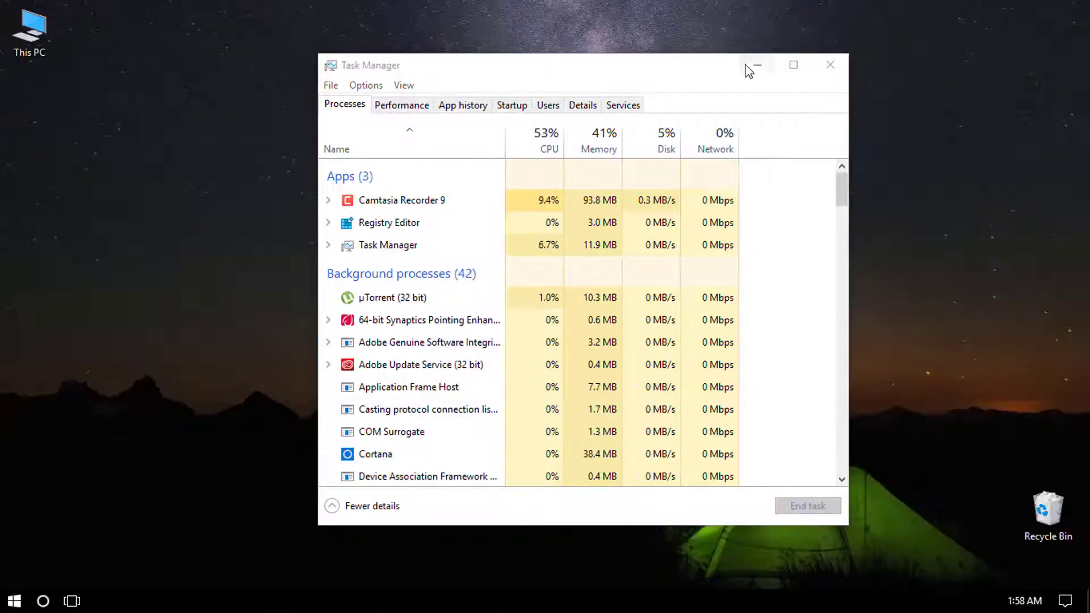
left_click(755, 66)
Move New folder aside on the desktop and create a second folder next to it with the default name.
left_click_drag(640, 196, 443, 196)
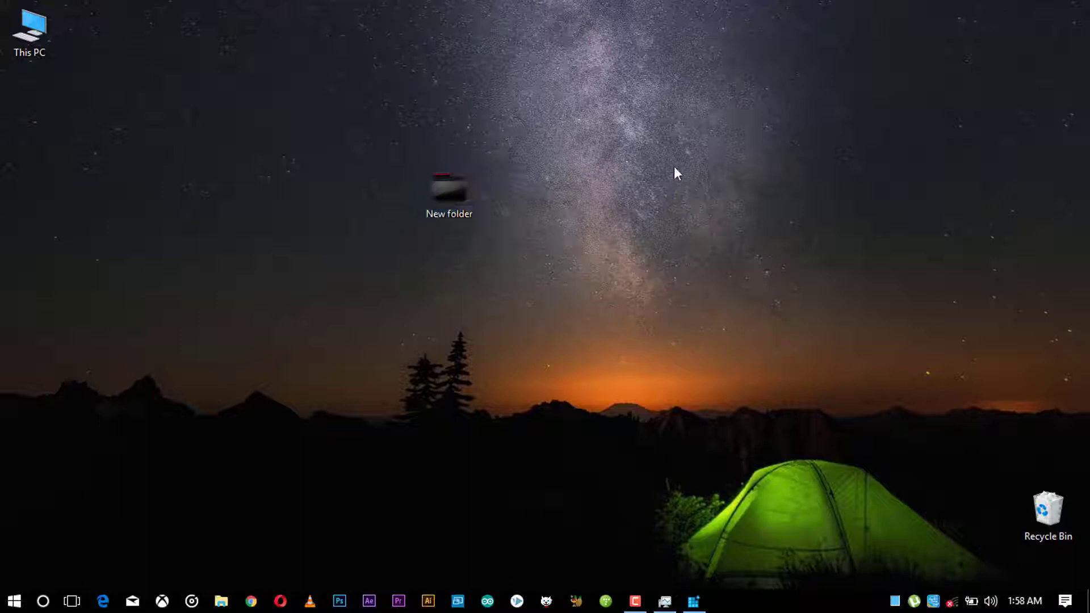
right_click(621, 142)
mouse_move(725, 301)
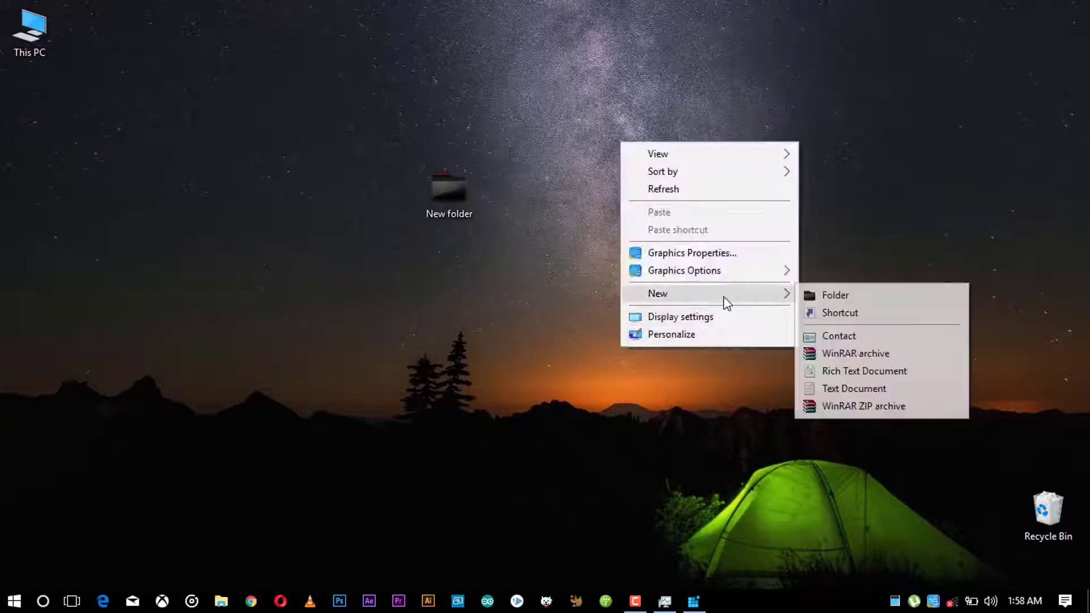
left_click(833, 294)
key("Return")
left_click_drag(638, 200, 591, 221)
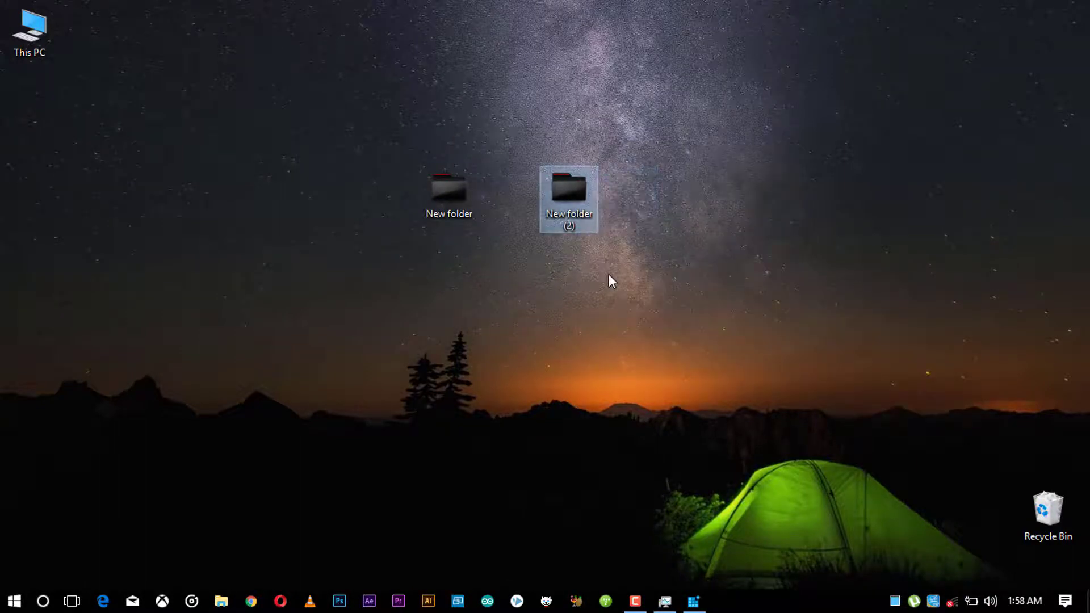
Examine the folder icons on Windows 10 (C:) and the files inside its icon folder.
double_click(43, 41)
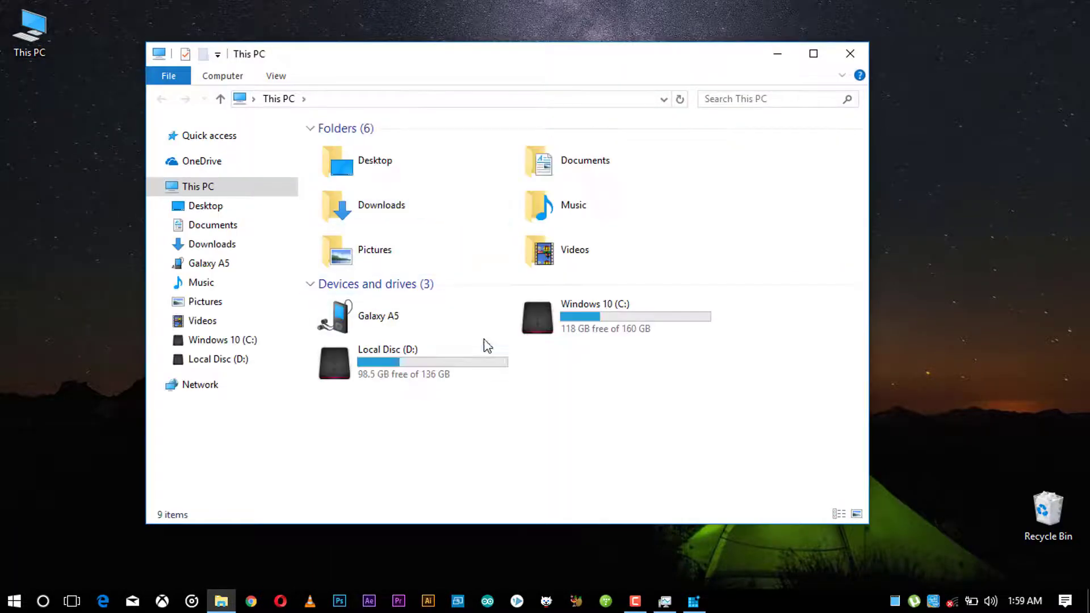
double_click(599, 339)
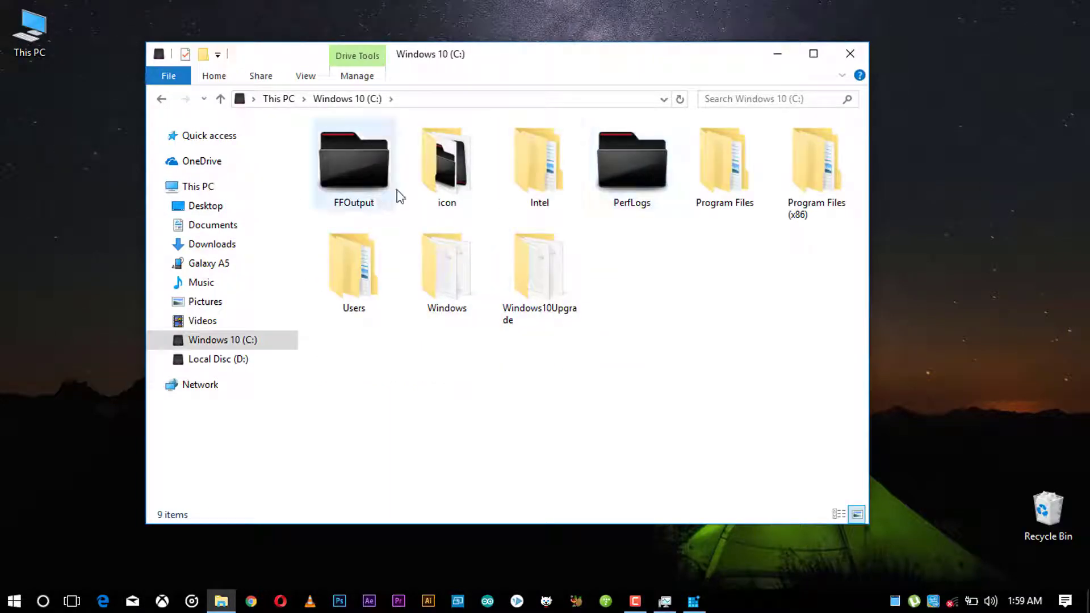
double_click(437, 190)
left_click(441, 196)
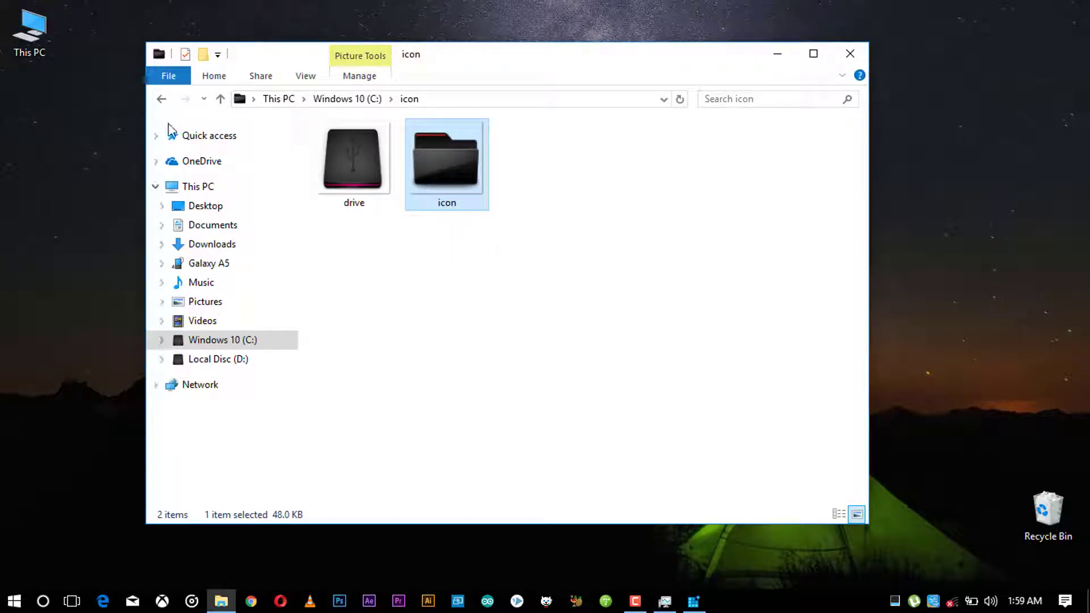
left_click(665, 601)
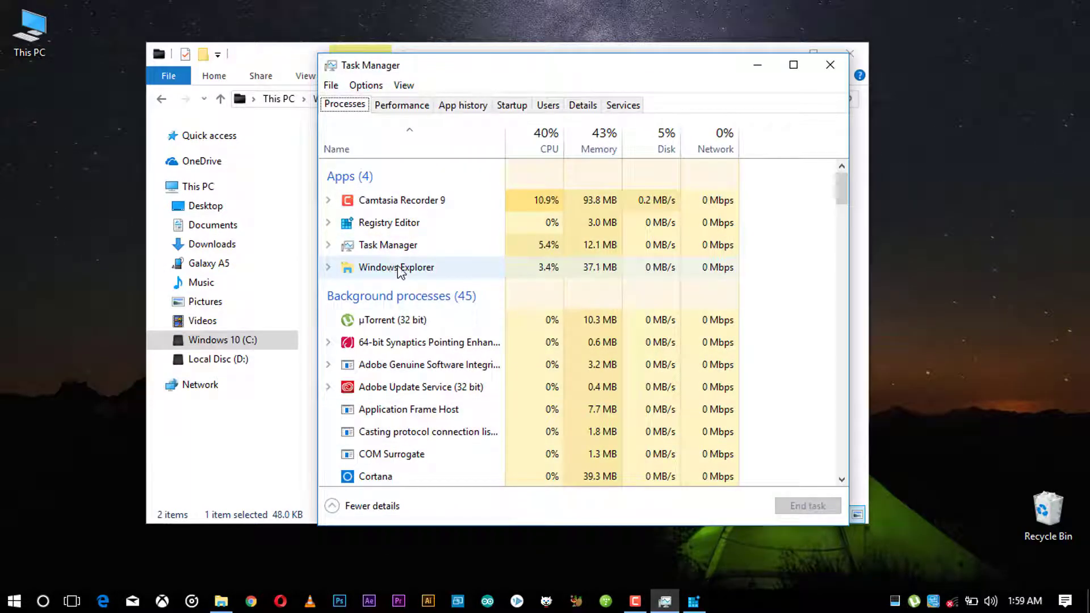
left_click(759, 67)
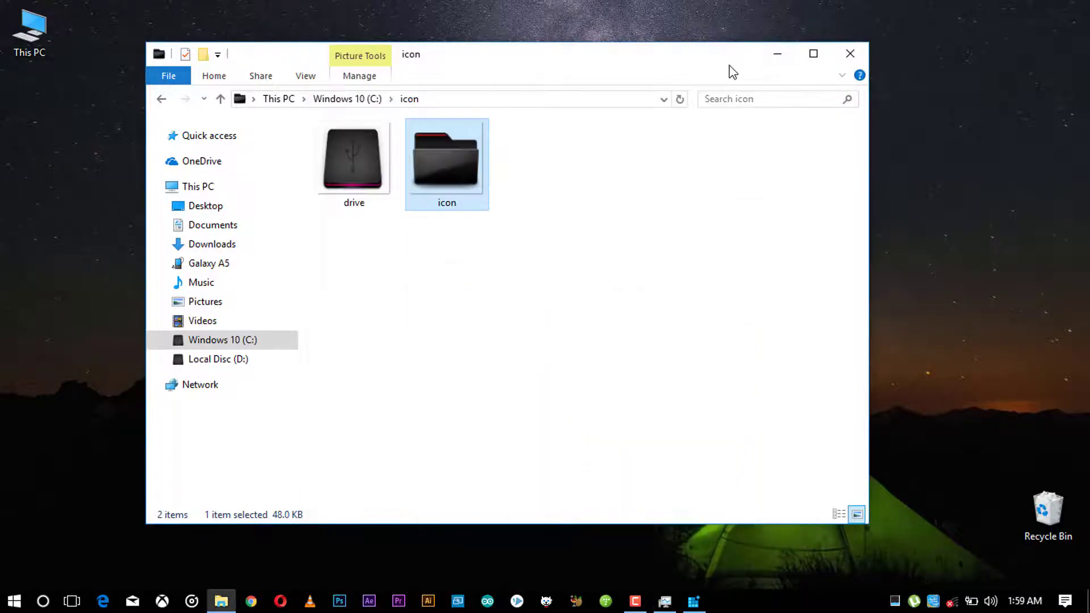
left_click(776, 56)
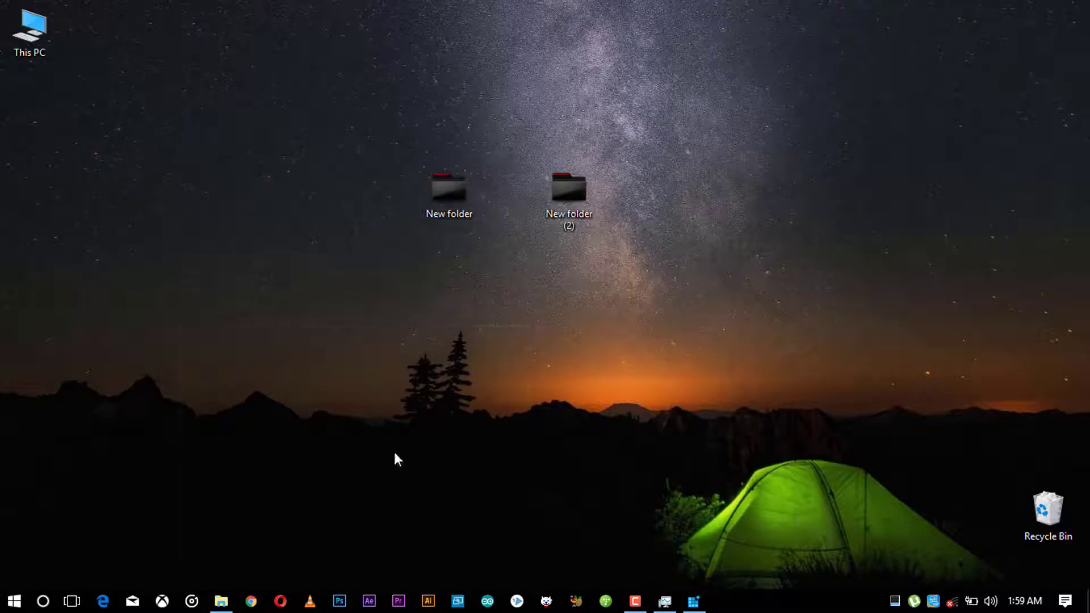
Create another folder with the default name on Local Disc (D:) and compare its icon with the all File folder.
double_click(43, 20)
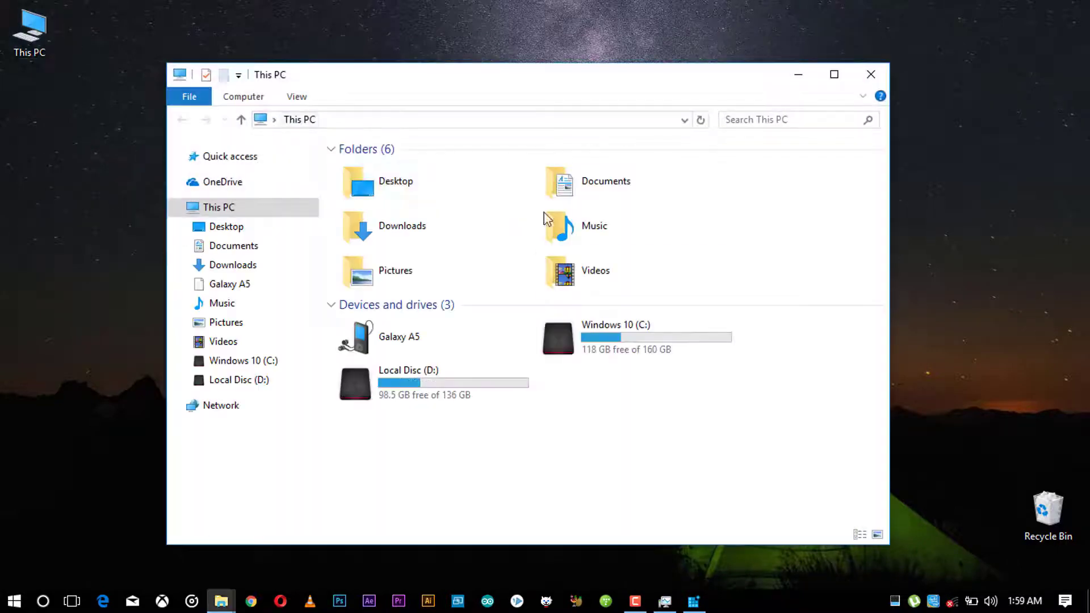
double_click(434, 391)
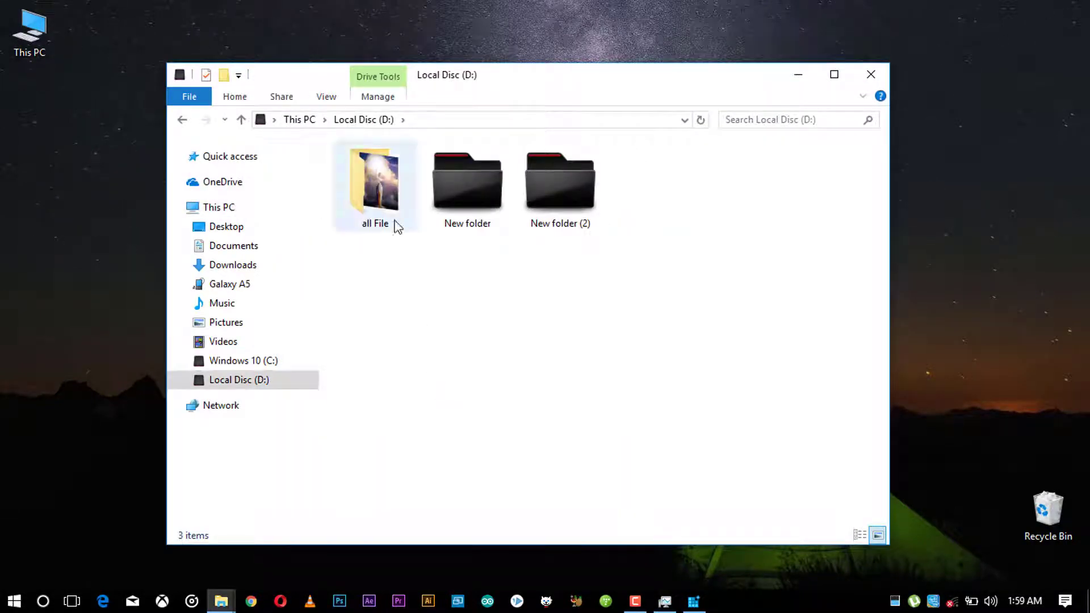
left_click_drag(457, 254, 593, 170)
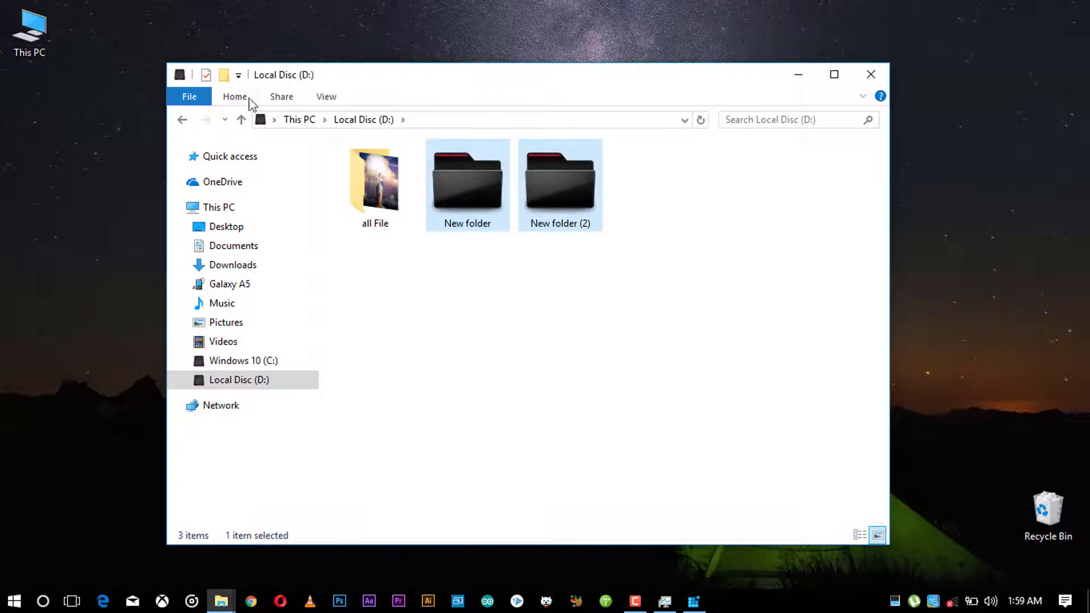
left_click(224, 74)
key("Return")
left_click_drag(720, 145, 499, 279)
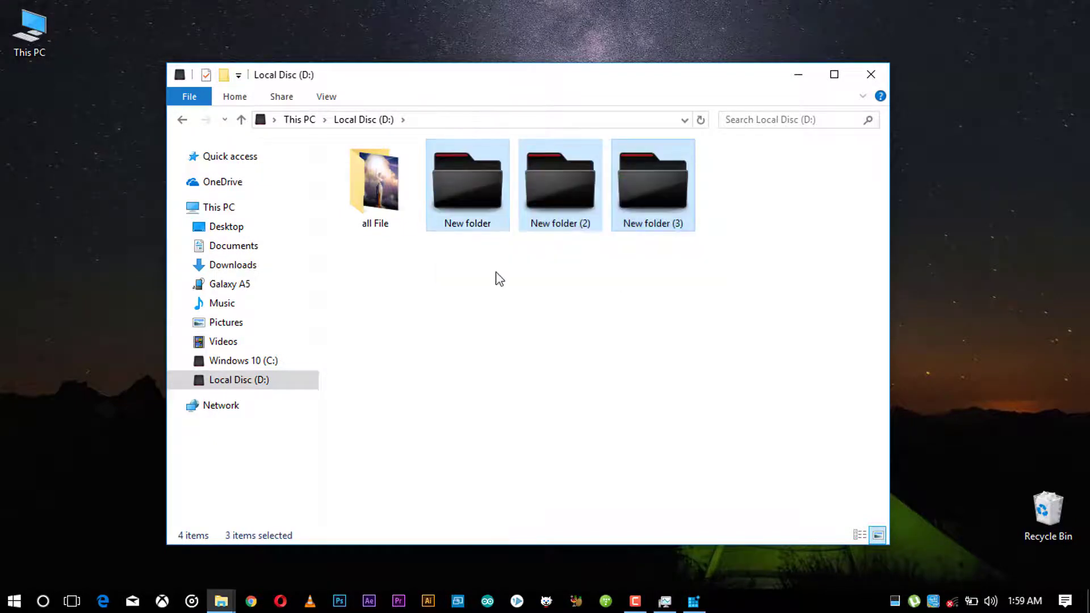
left_click(375, 188)
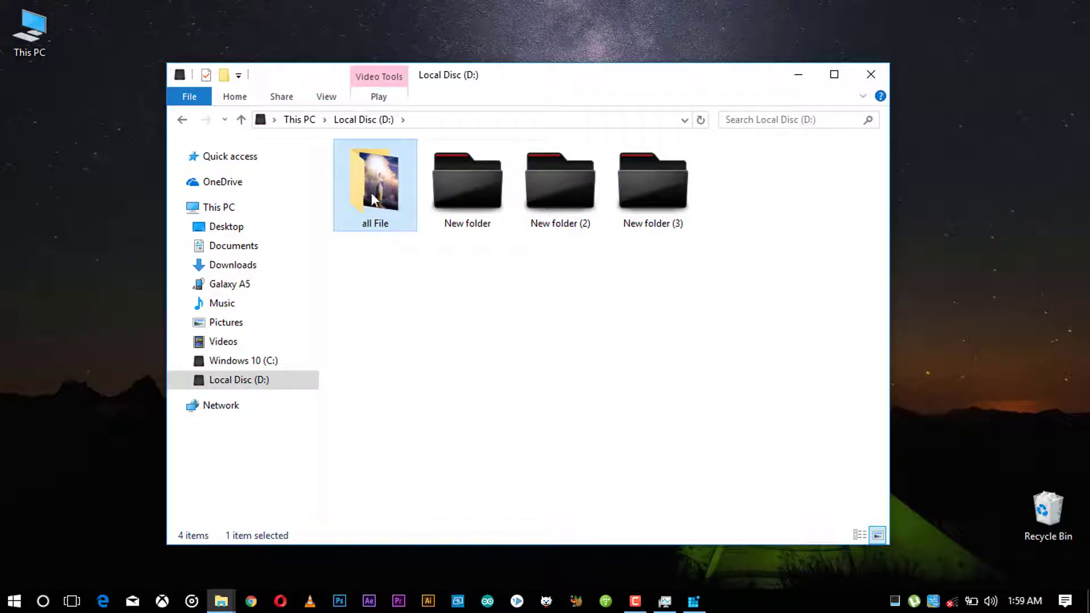
left_click(797, 75)
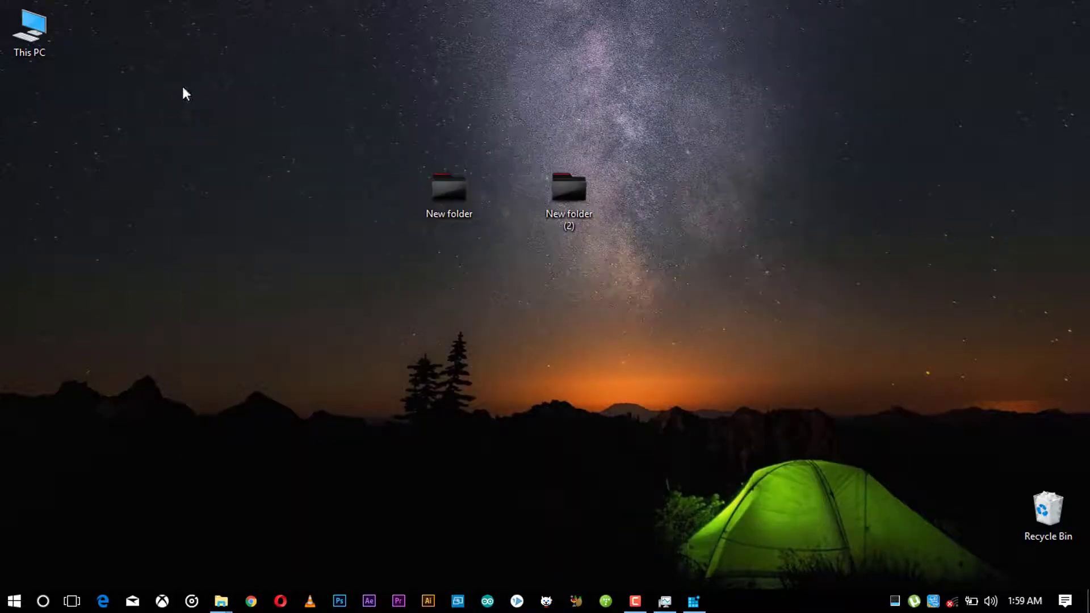
Open Control Panel through the Run dialog with the command control and maximize its window.
key("super+r")
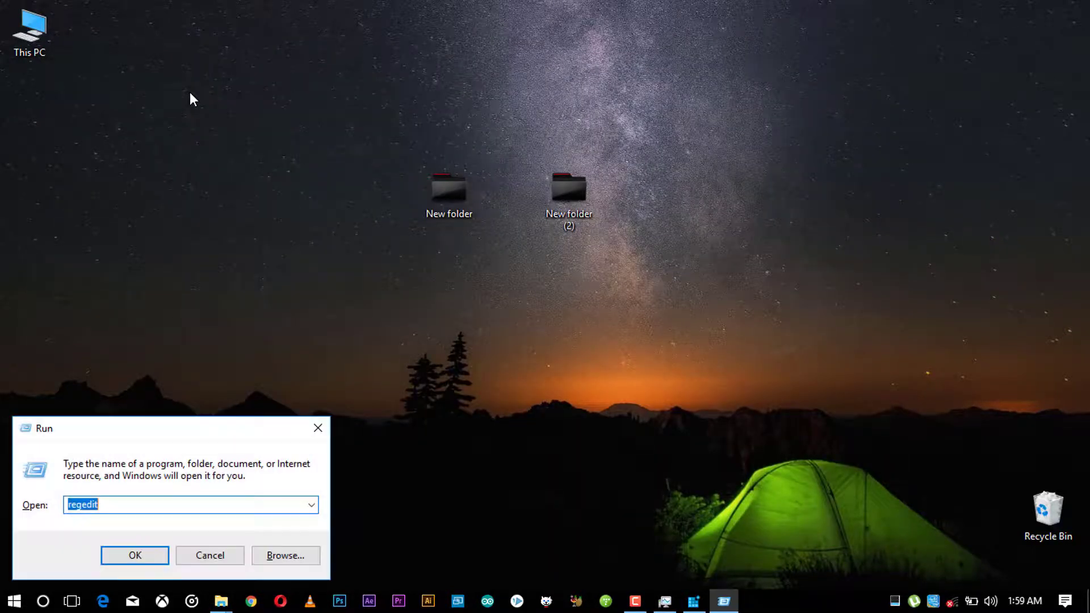
type("co")
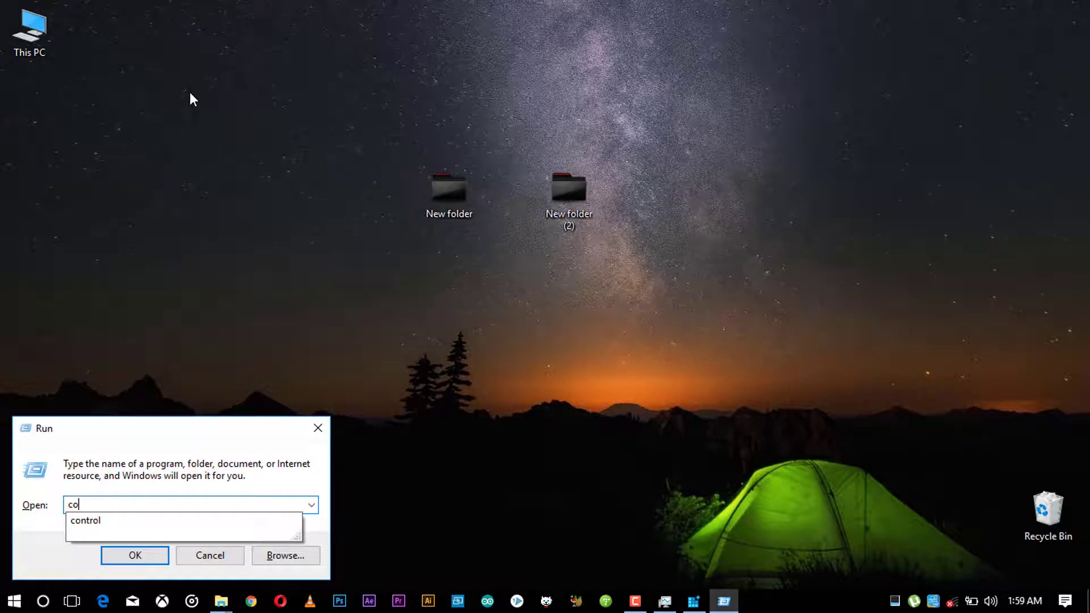
key("Down")
key("Return")
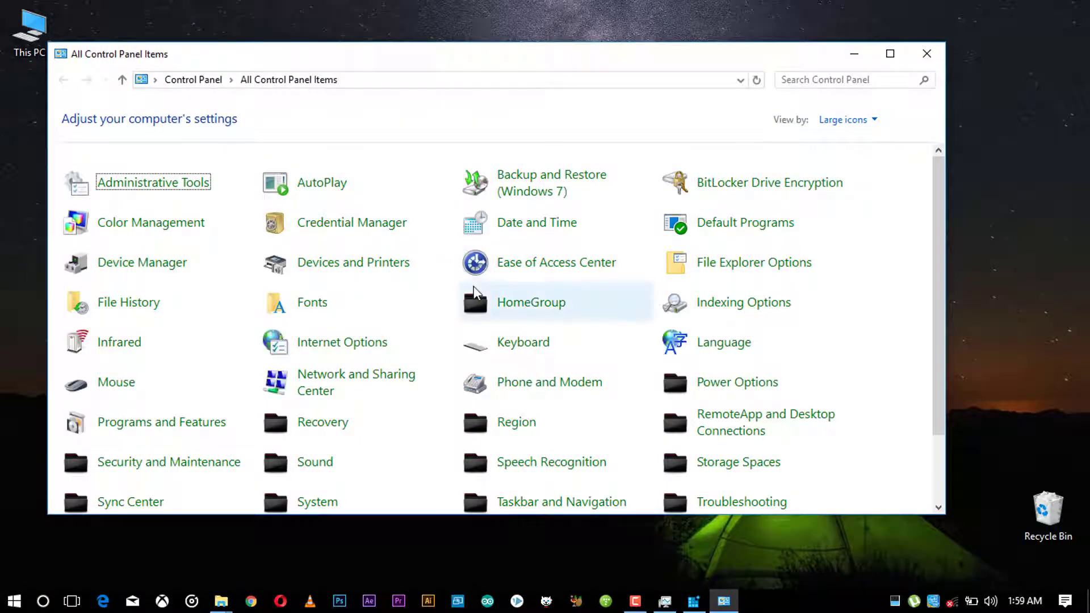
left_click(890, 54)
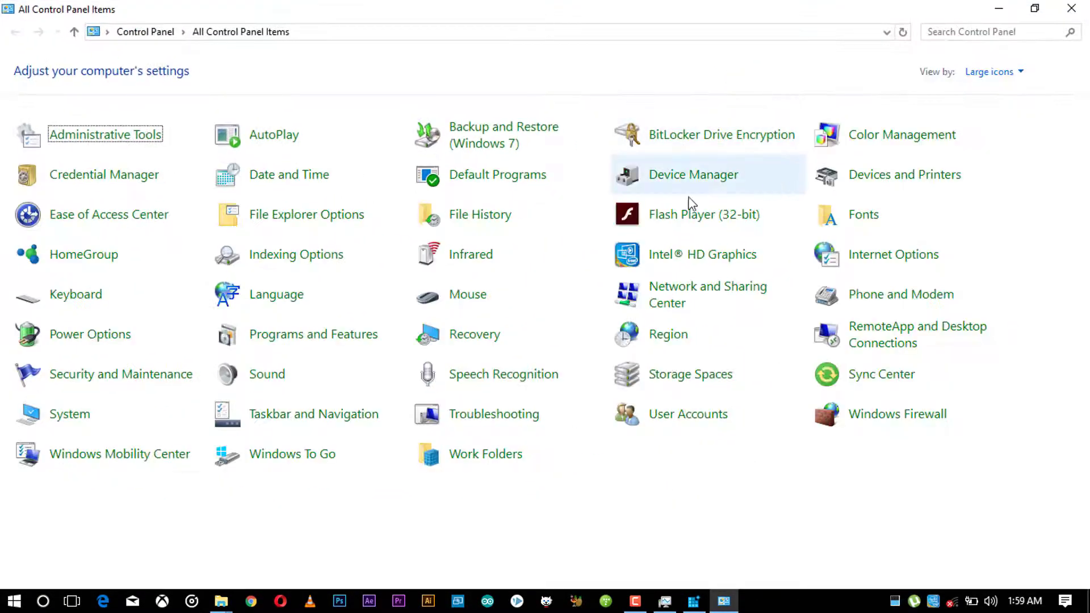
In File Explorer Options, enable "Always show icons, never thumbnails" and apply the change.
left_click(270, 225)
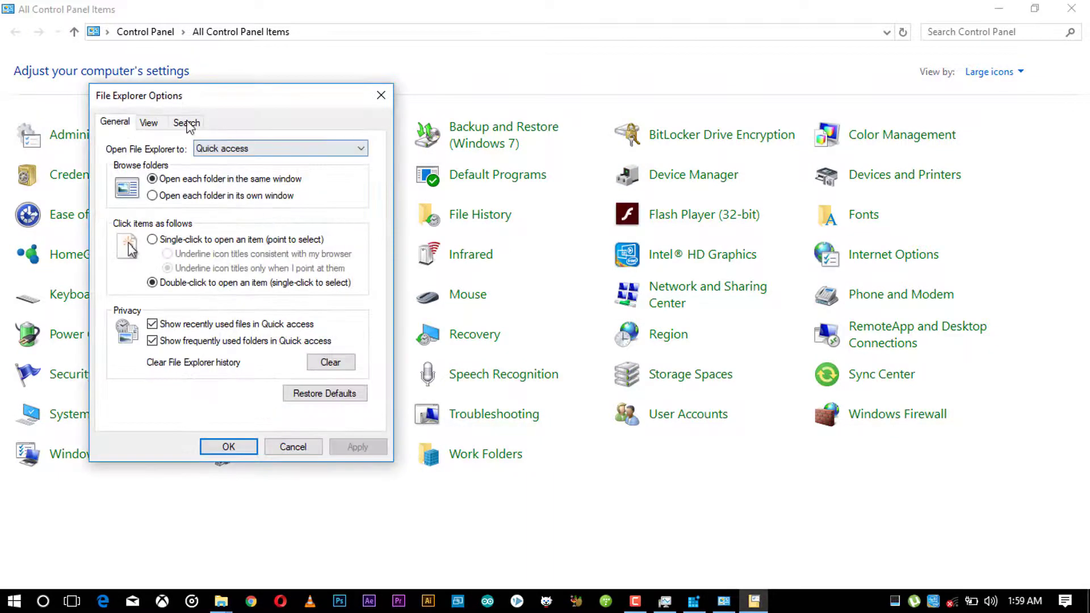
left_click(149, 123)
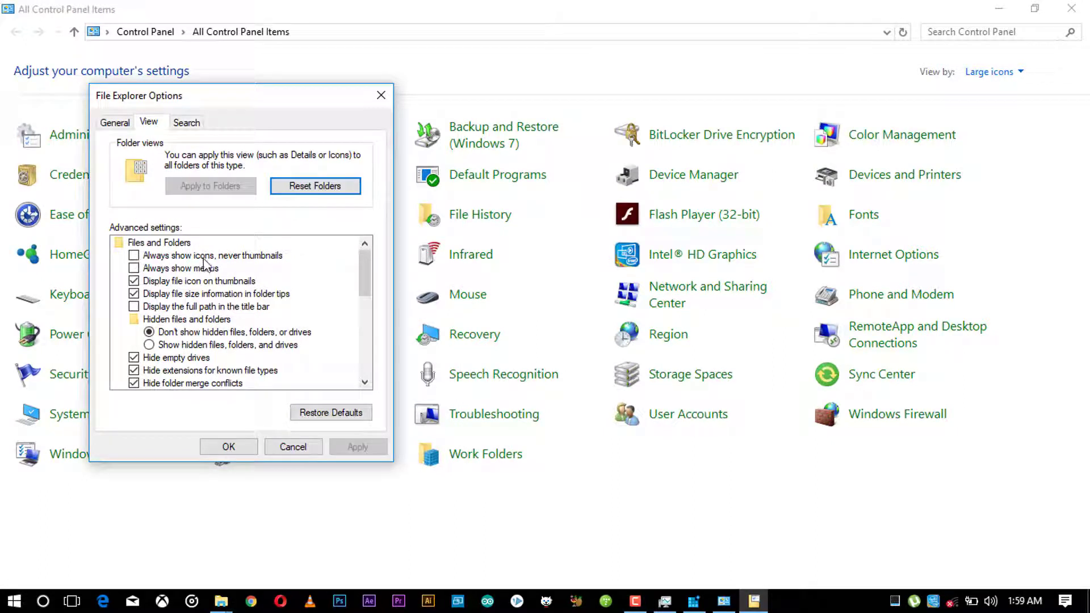
left_click(134, 256)
left_click_drag(239, 108, 452, 108)
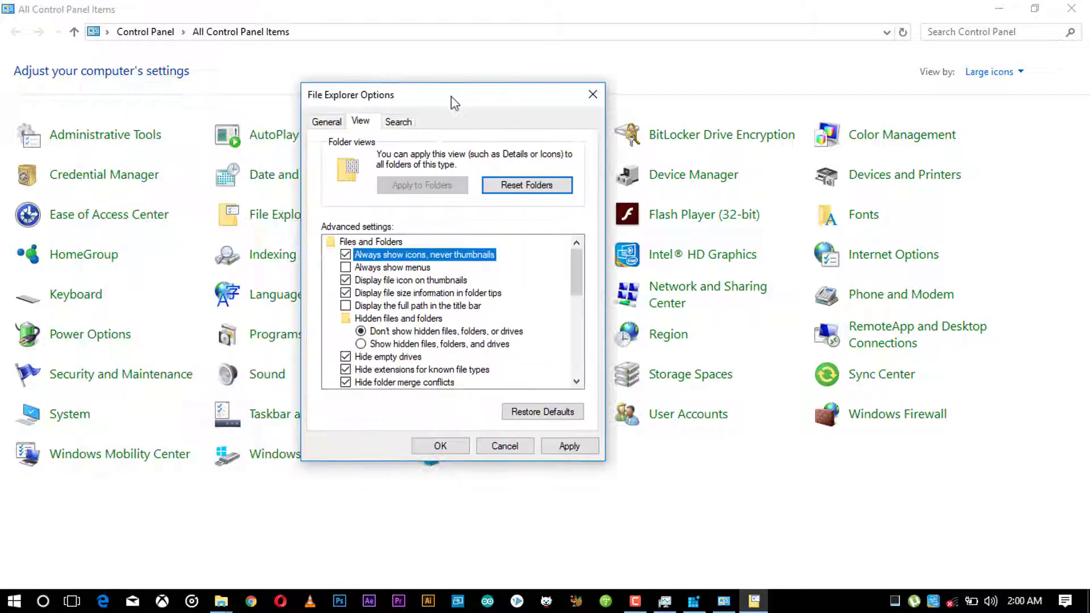
left_click(557, 448)
left_click(454, 448)
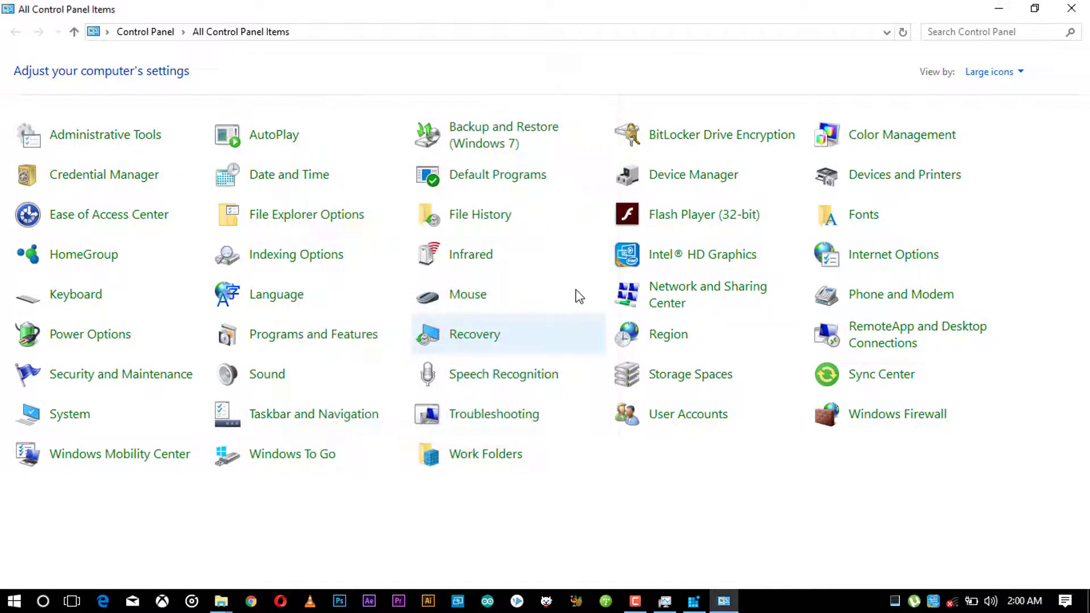
Minimize the Control Panel window and refresh the desktop several times.
left_click(998, 8)
right_click(572, 103)
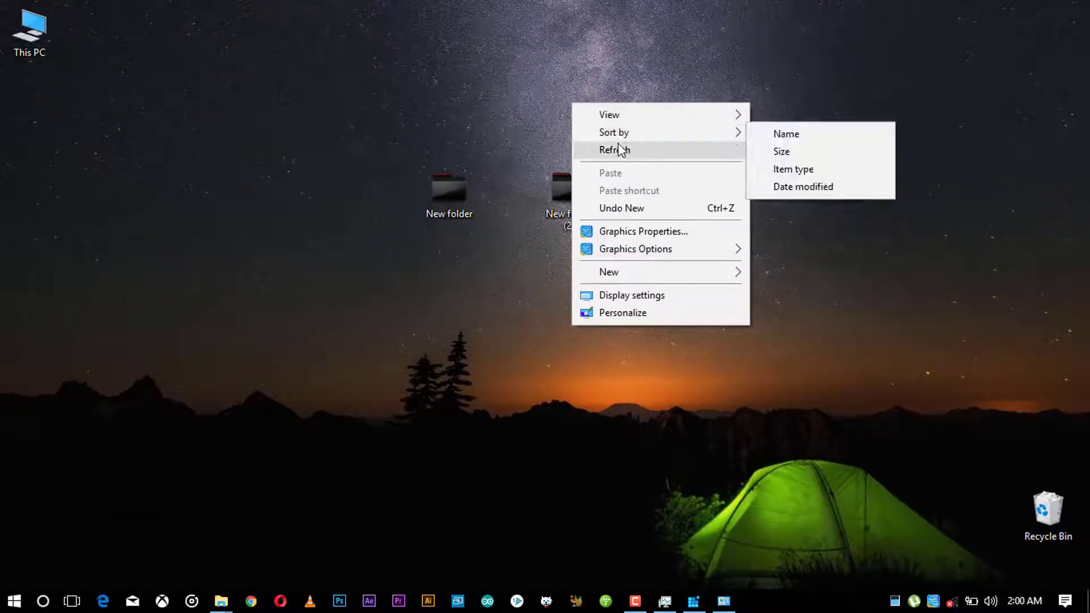
left_click(623, 151)
right_click(622, 147)
left_click(666, 195)
right_click(667, 193)
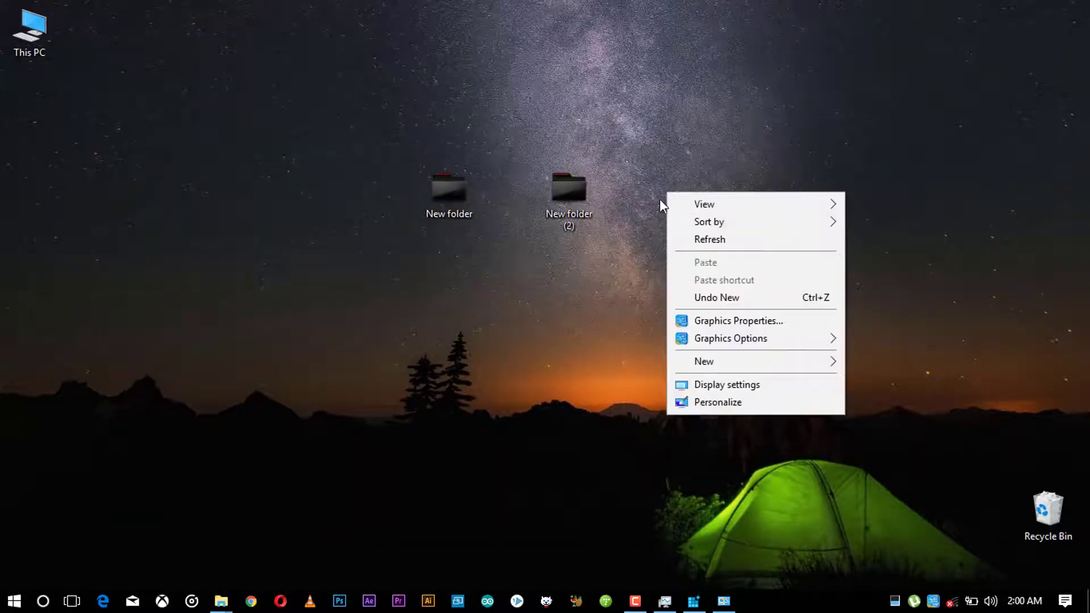
left_click(693, 245)
Open Windows 10 (C:) from This PC, examine its folder icons and try to open PerfLogs, declining permanent access.
double_click(25, 57)
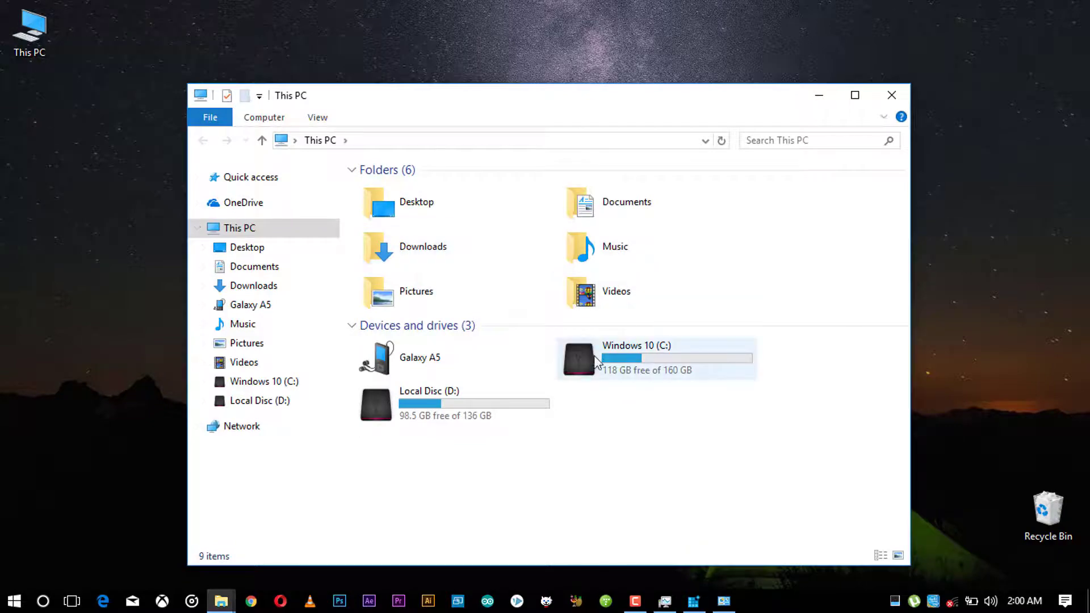
double_click(597, 362)
left_click(582, 203)
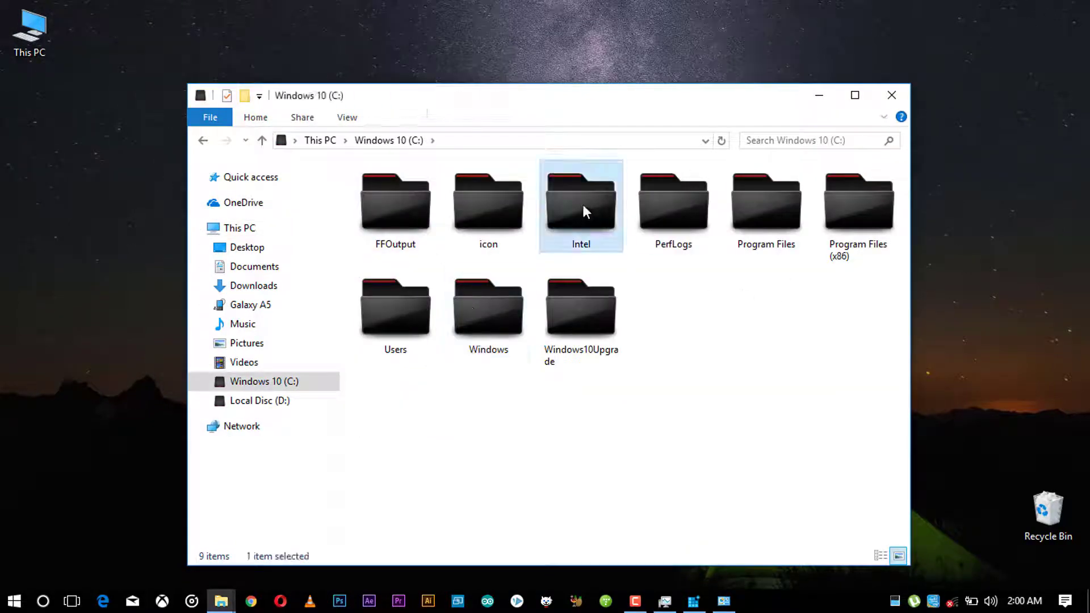
left_click(675, 201)
double_click(674, 195)
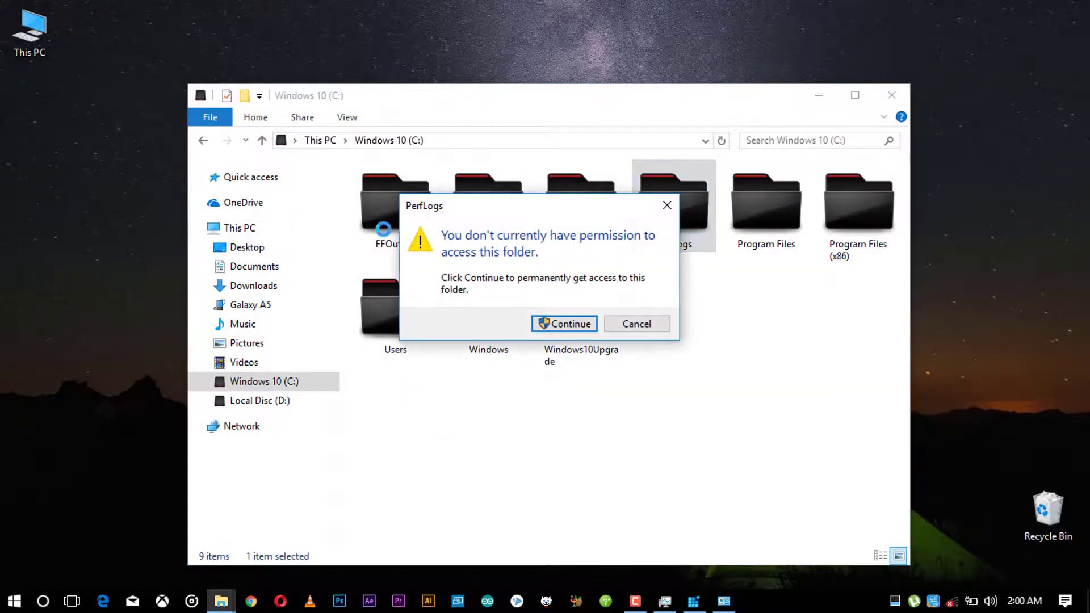
left_click(626, 328)
Open Program Files (x86) and display its contents as large icons to check the subfolders.
double_click(859, 238)
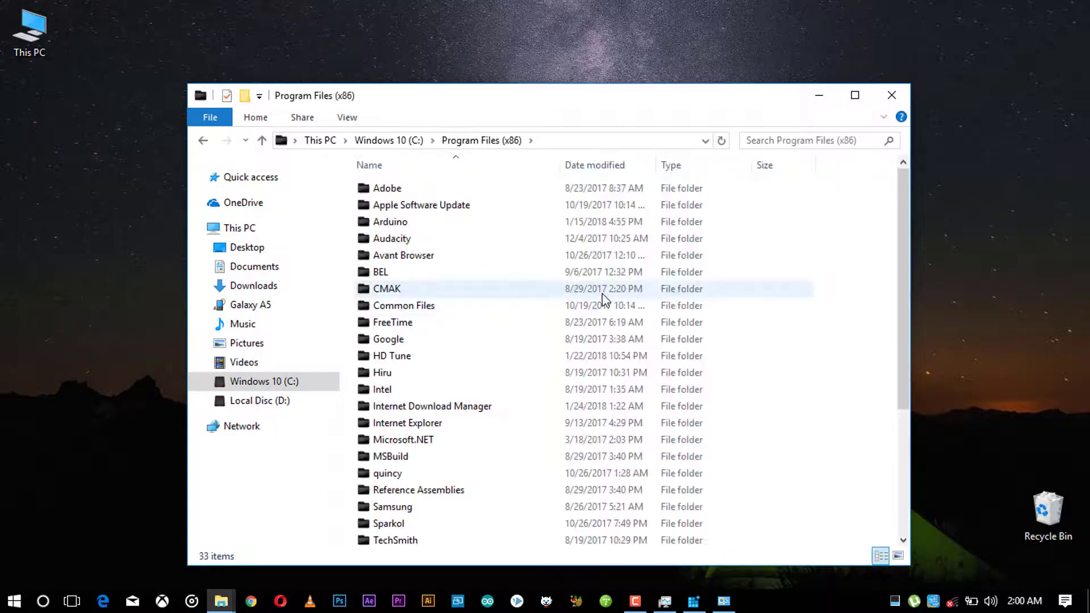
scroll(565, 308, "down", 4)
scroll(559, 292, "up", 4)
left_click(347, 117)
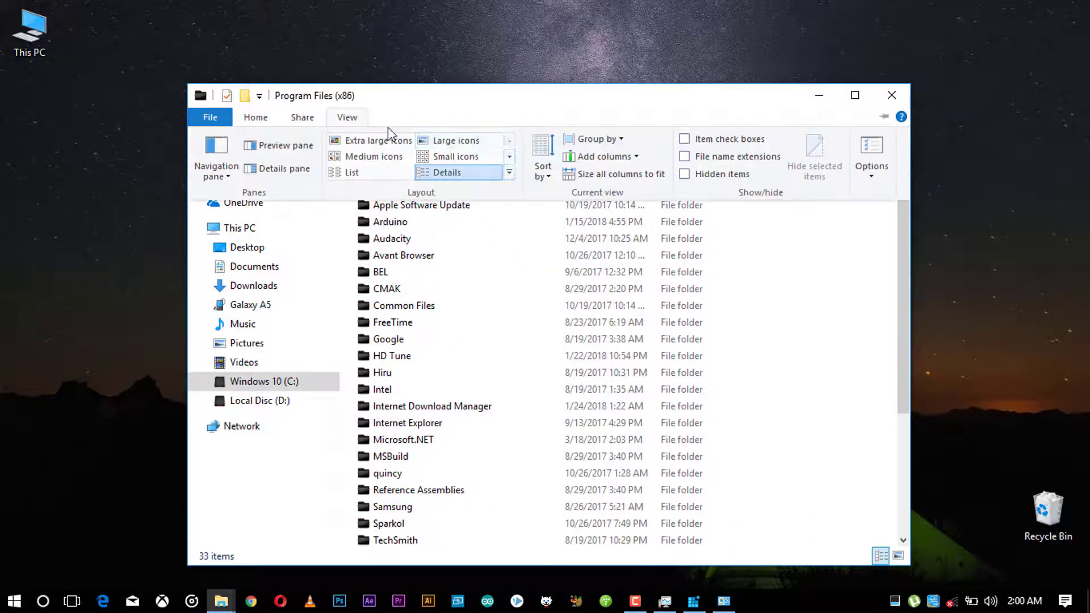
left_click(449, 140)
scroll(562, 335, "down", 4)
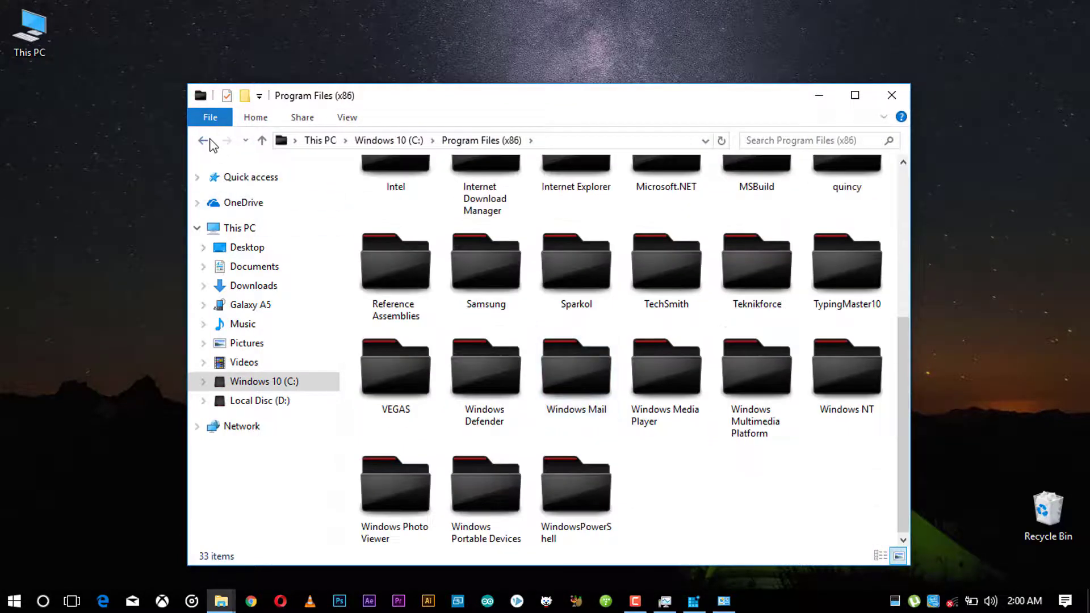
Examine the folder icons down through Samsung, USB Drivers and 16_Shrewsbury, then return to Windows 10 (C:) and maximize the window.
double_click(509, 277)
double_click(397, 194)
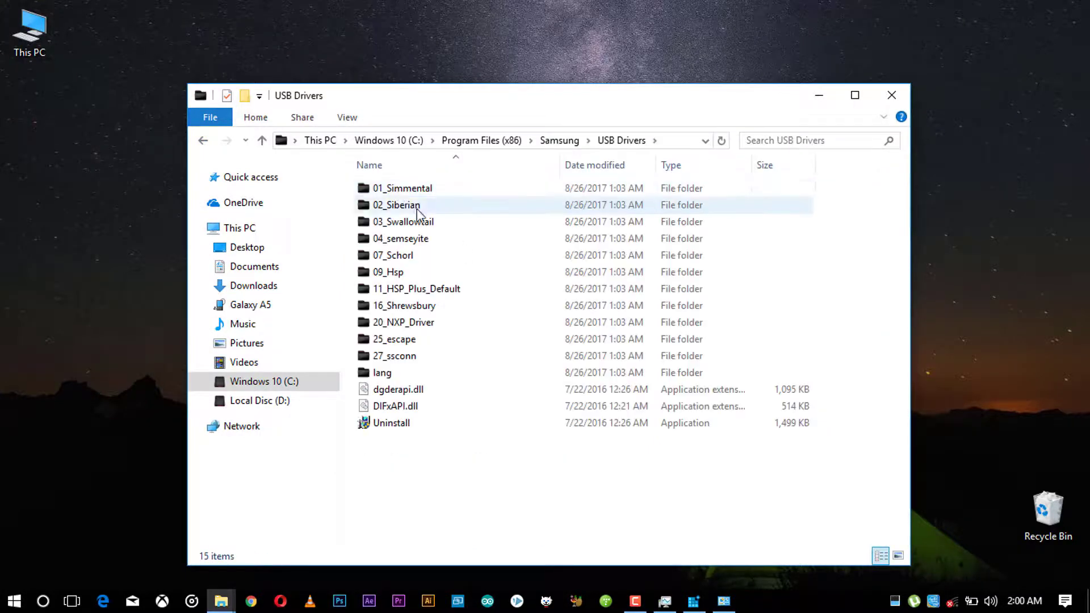
double_click(446, 306)
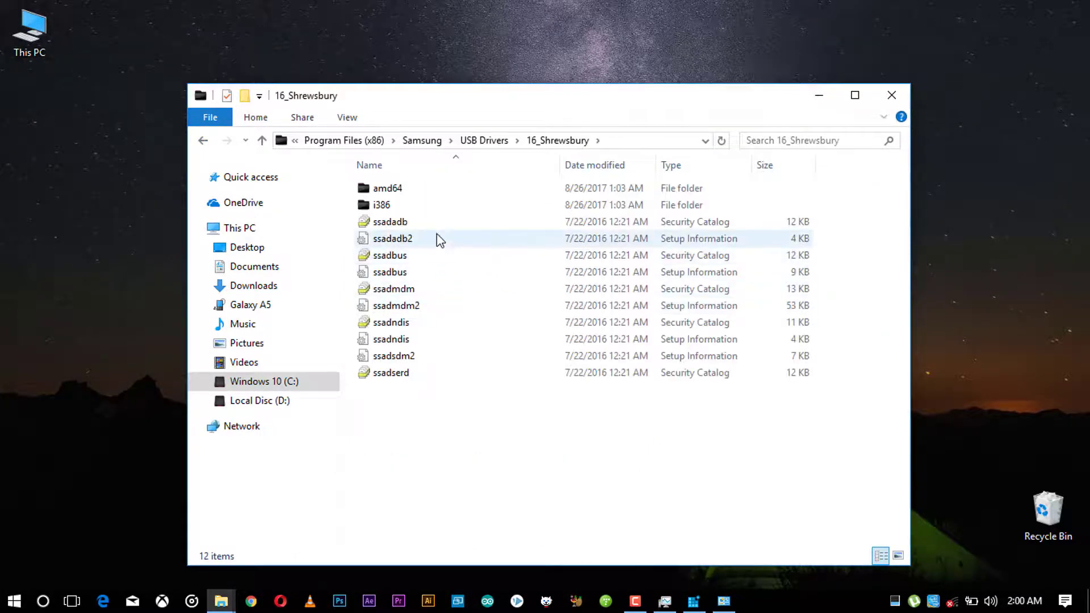
left_click(200, 139)
left_click(200, 139)
left_click(200, 139)
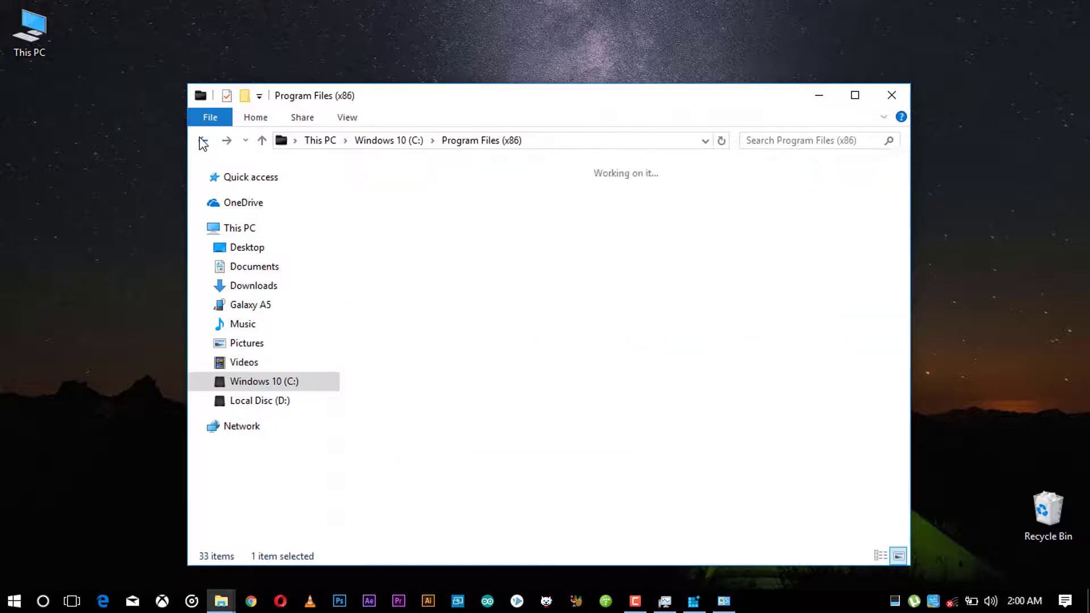
left_click(200, 139)
left_click(854, 96)
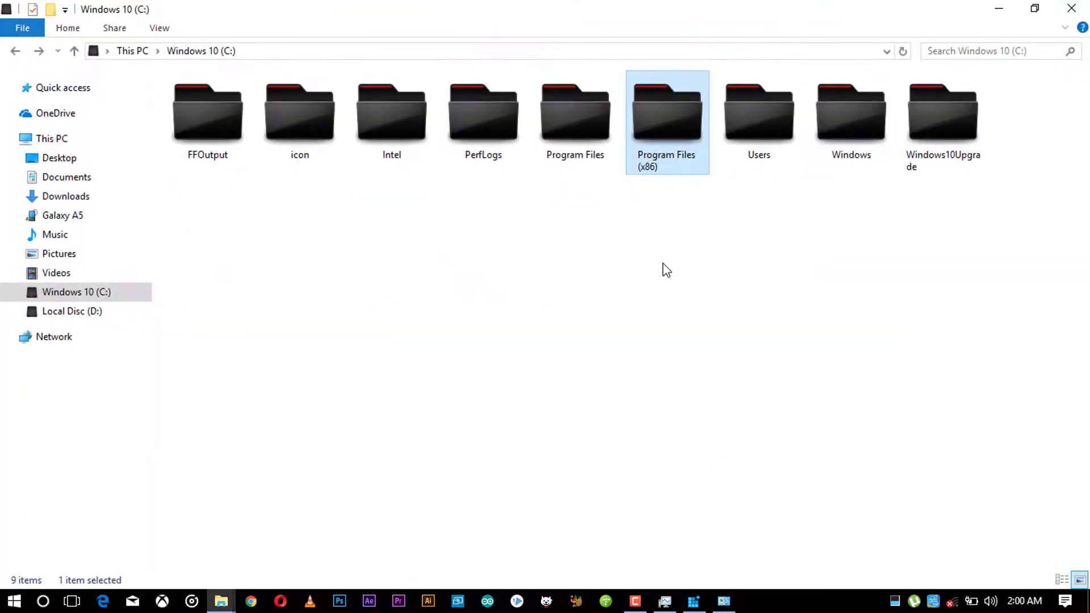